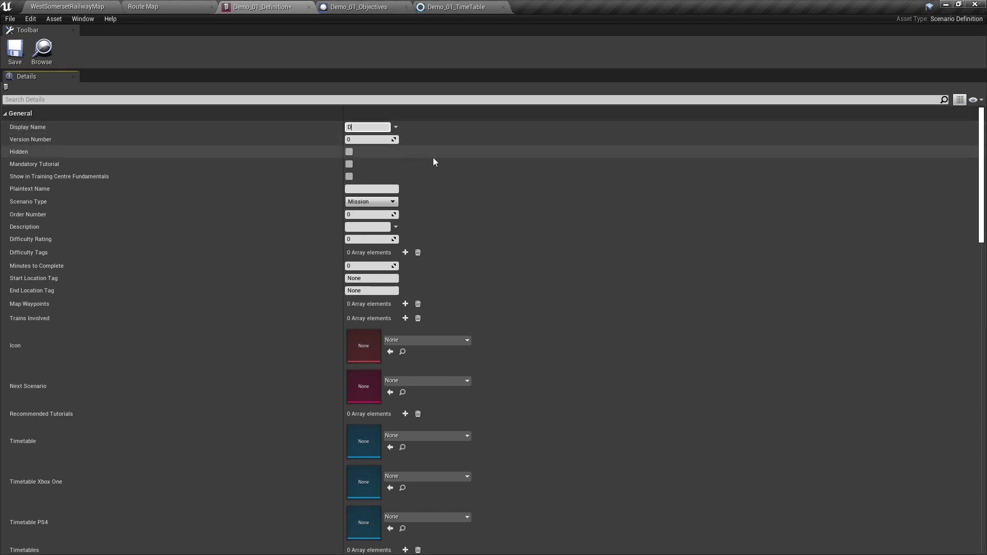
Enter 'Demo 01' as the display name and type 'Demo01' as the plaintext name.
{"action": "type", "text": "emo 01"}
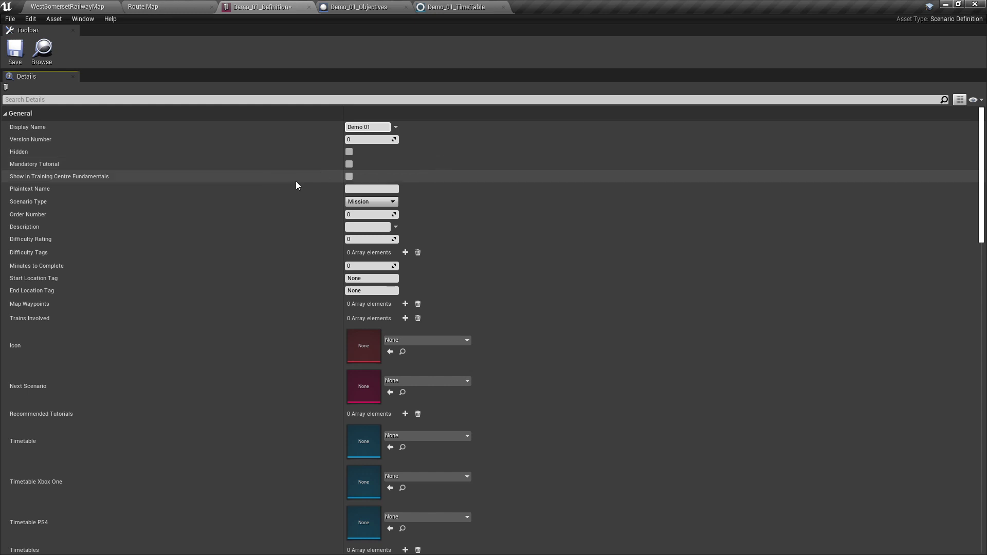
{"action": "left_click", "coordinate": [357, 189]}
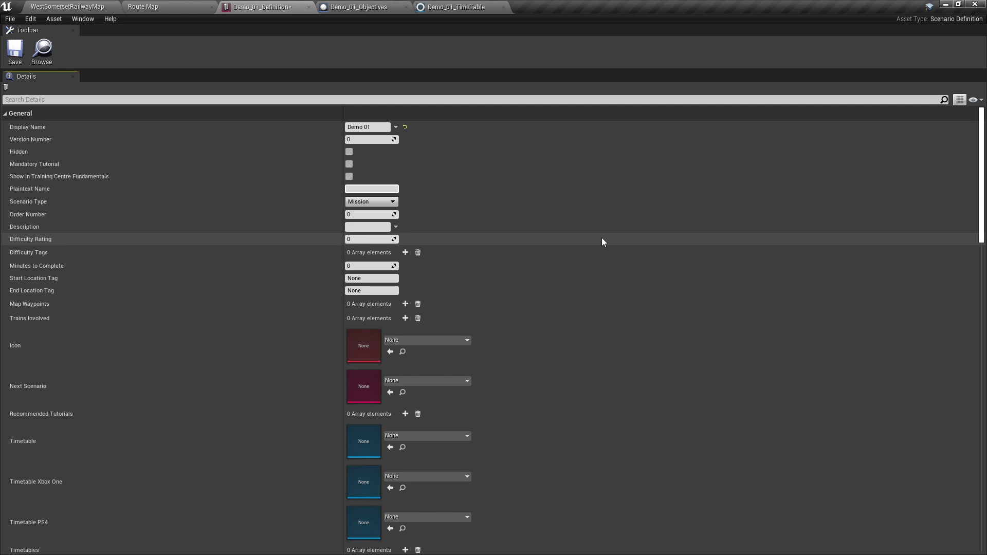
{"action": "type", "text": "Demo01"}
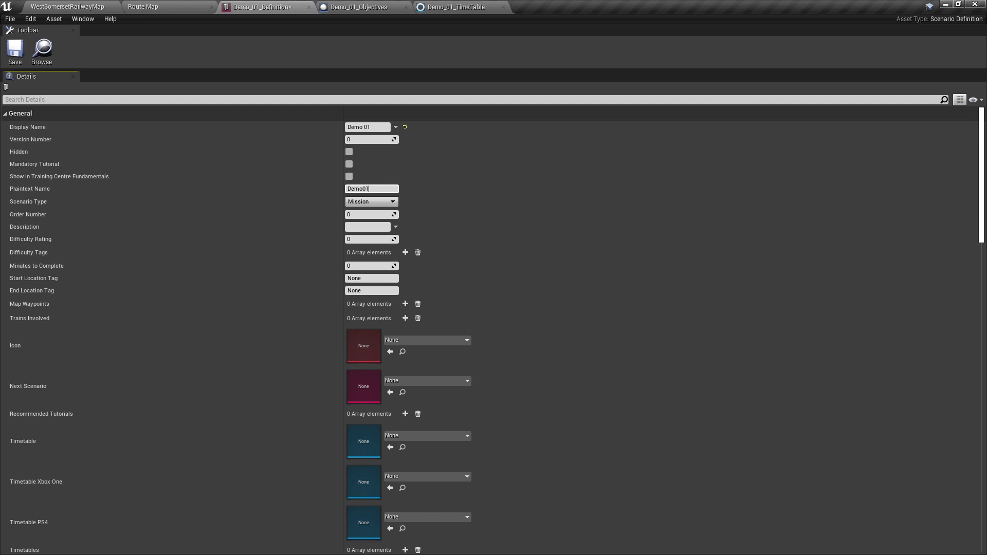
Enter the description 'This is a demo scenario', fixing a typo along the way.
{"action": "left_click", "coordinate": [363, 225]}
{"action": "type", "text": "This is a de"}
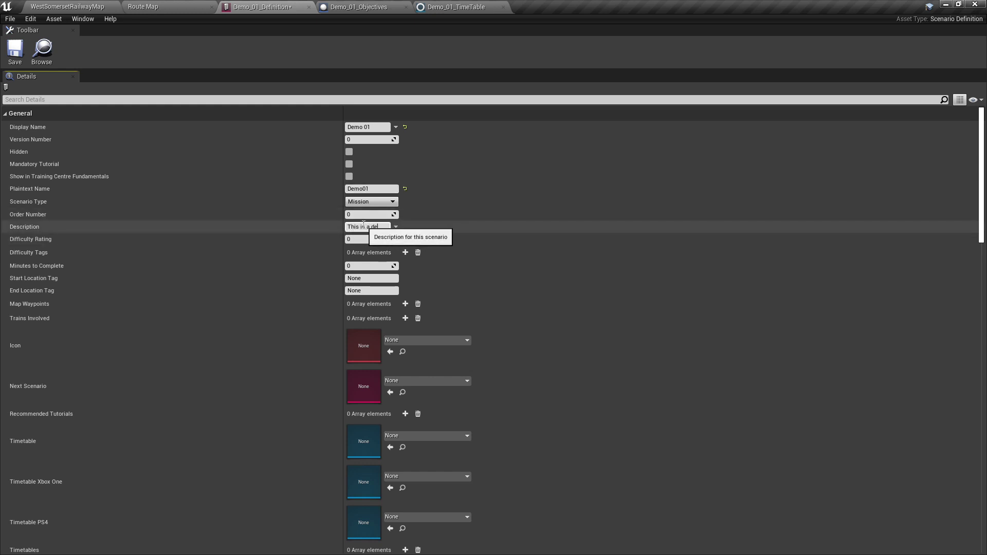
{"action": "type", "text": "mo scenario"}
{"action": "key", "text": "Return"}
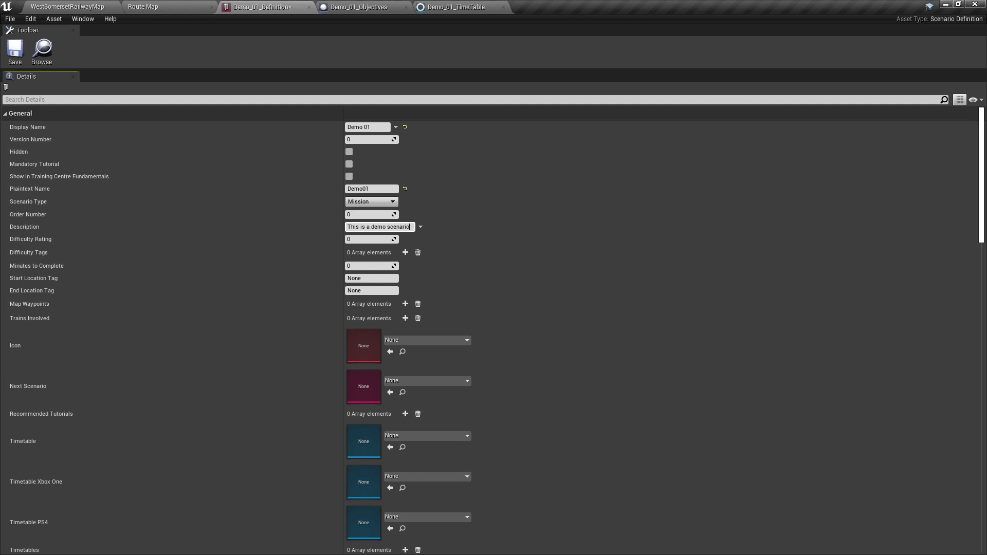
{"action": "left_click", "coordinate": [360, 239]}
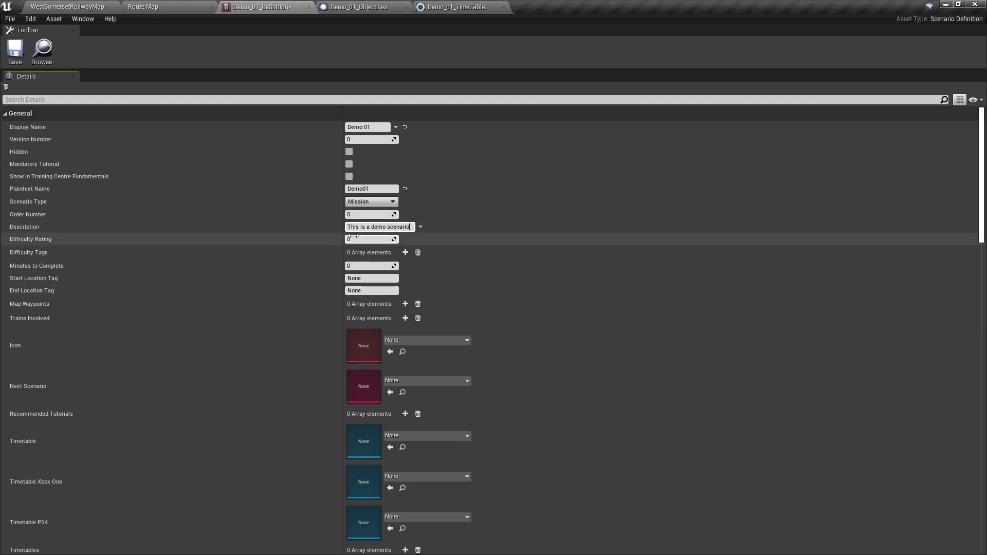
Set difficulty rating 3 and add a difficulty tag from ScenarioDifficulty with row Coupling.
{"action": "type", "text": "3"}
{"action": "key", "text": "Return"}
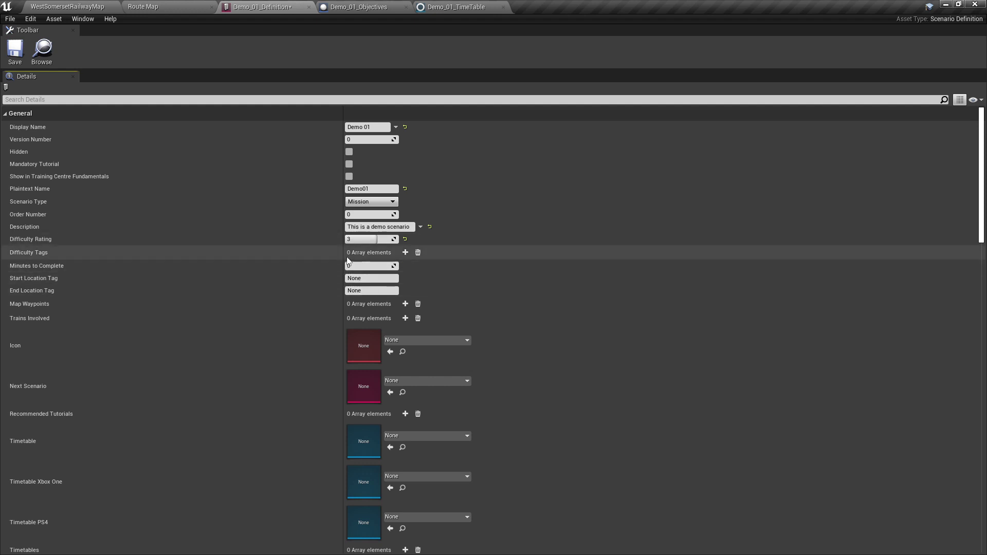
{"action": "left_click", "coordinate": [405, 253]}
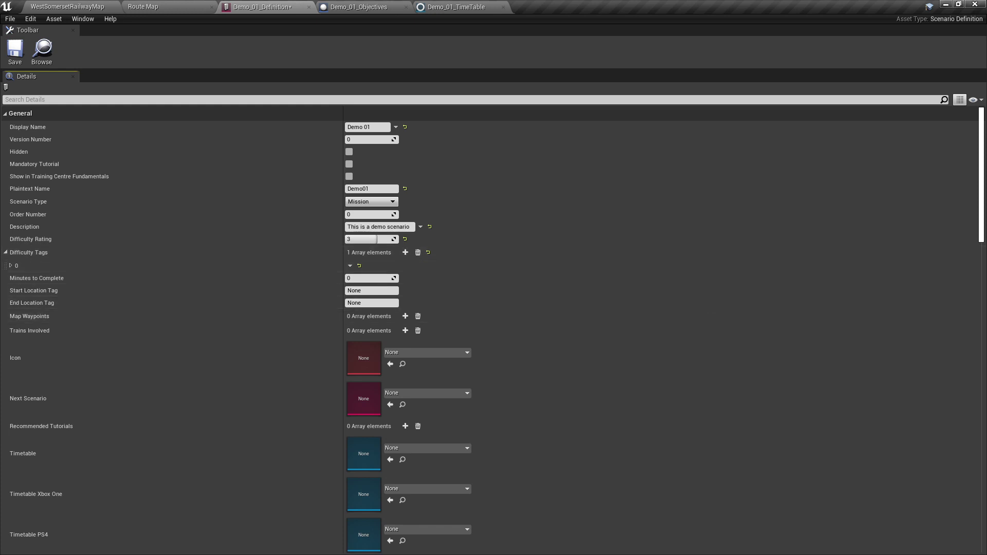
{"action": "left_click", "coordinate": [10, 266]}
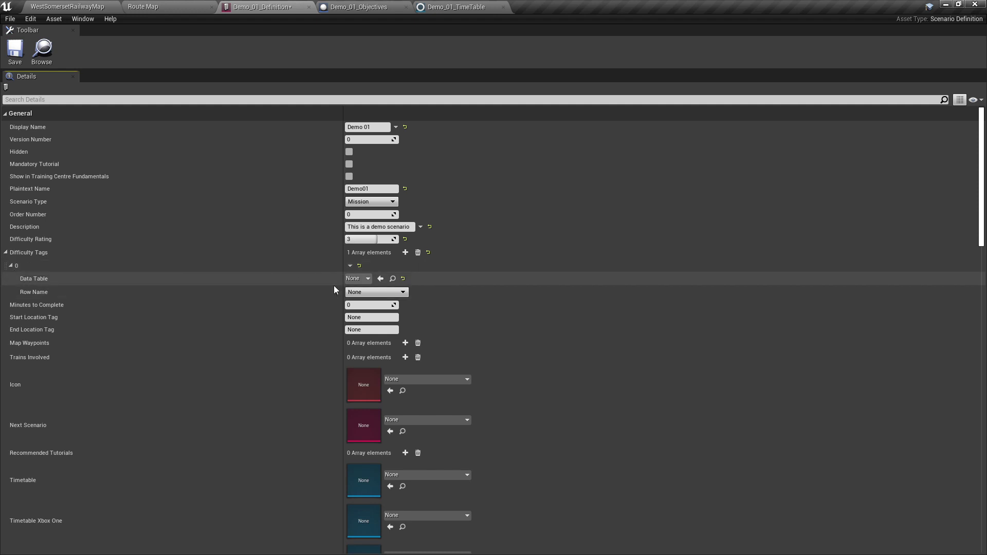
{"action": "left_click", "coordinate": [364, 279]}
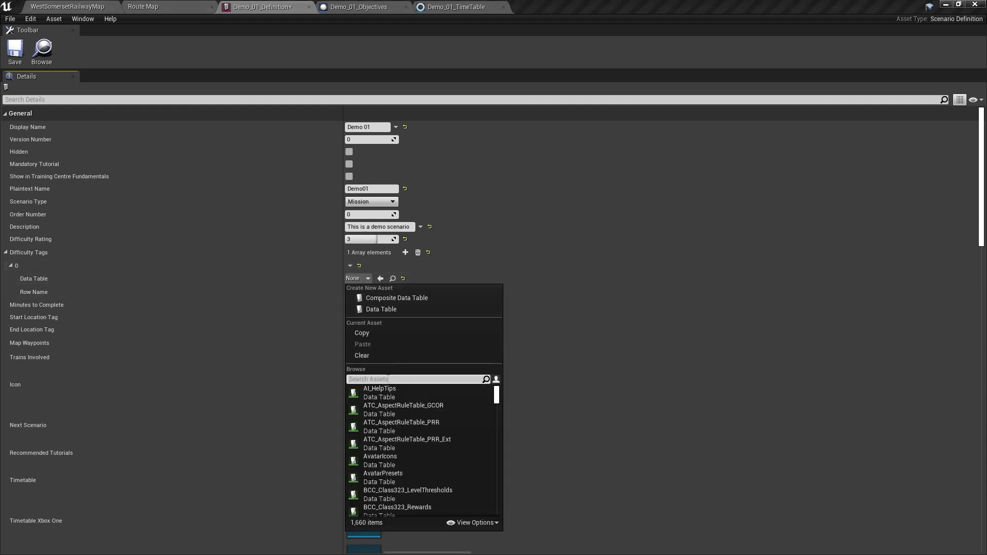
{"action": "type", "text": "scenario"}
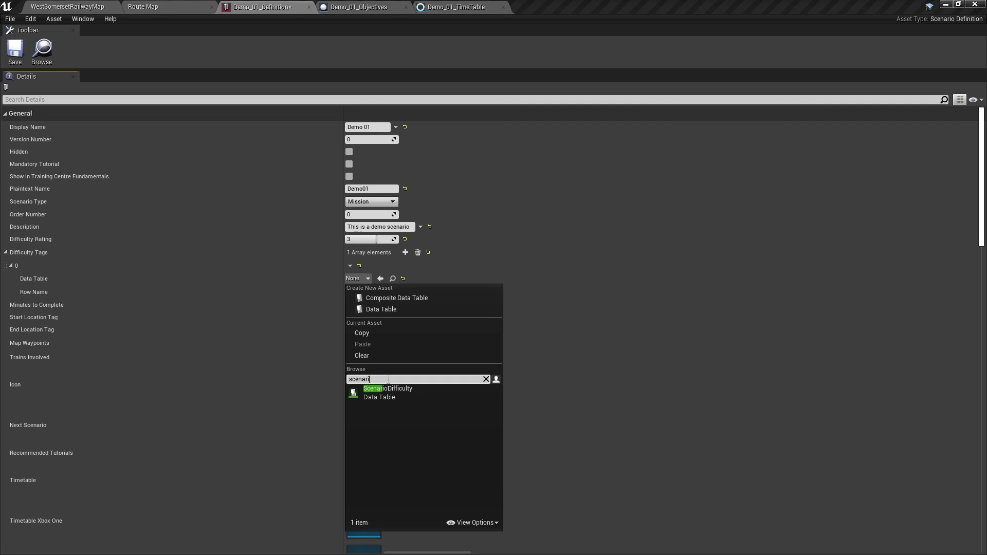
{"action": "left_click", "coordinate": [393, 397]}
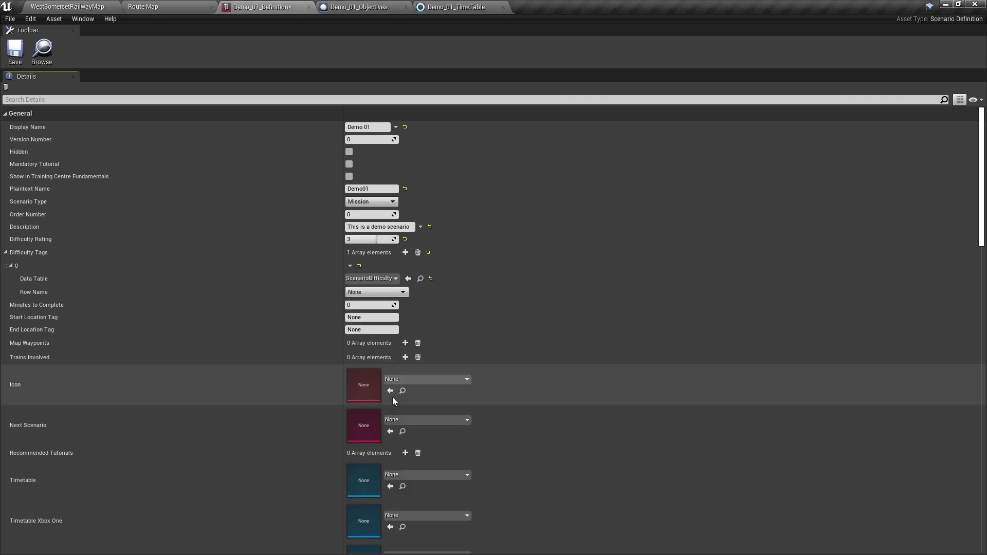
{"action": "left_click", "coordinate": [360, 293]}
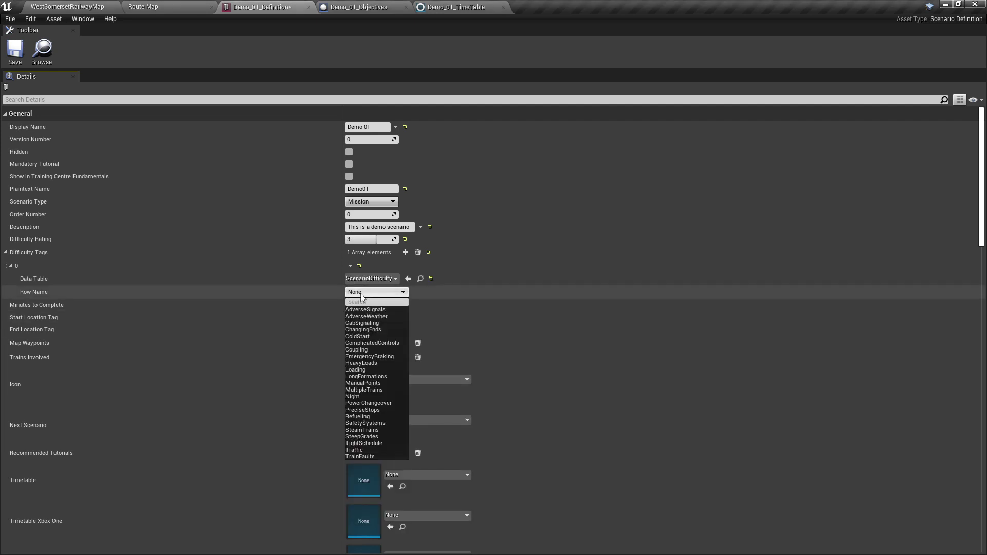
{"action": "left_click", "coordinate": [375, 349]}
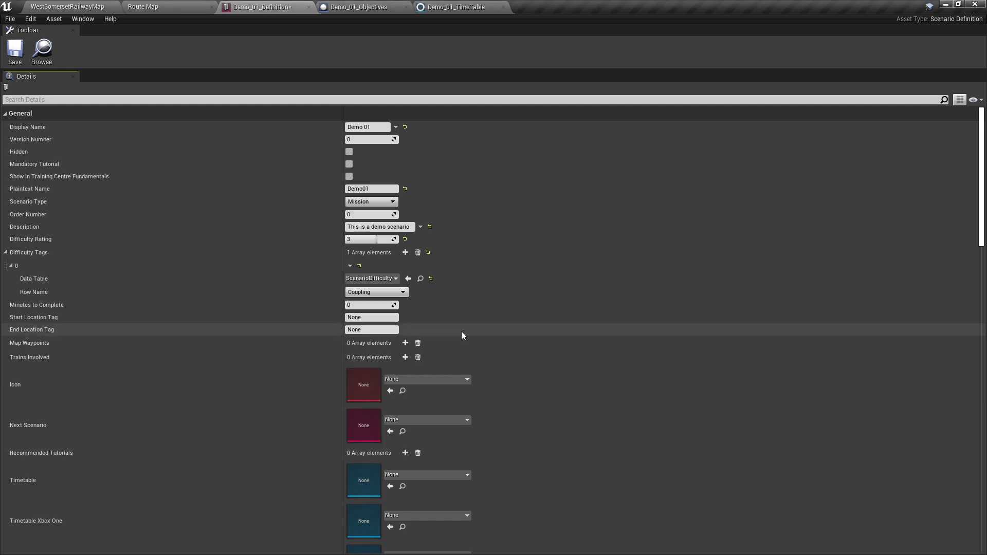
{"action": "left_click", "coordinate": [6, 253]}
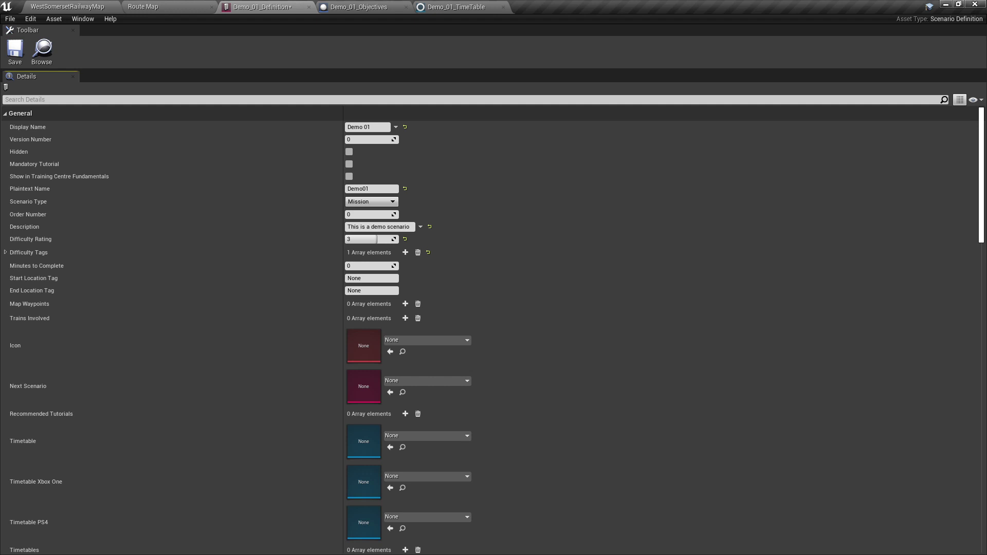
Set Minutes to Complete to 90.
{"action": "left_click", "coordinate": [373, 265]}
{"action": "type", "text": "9"}
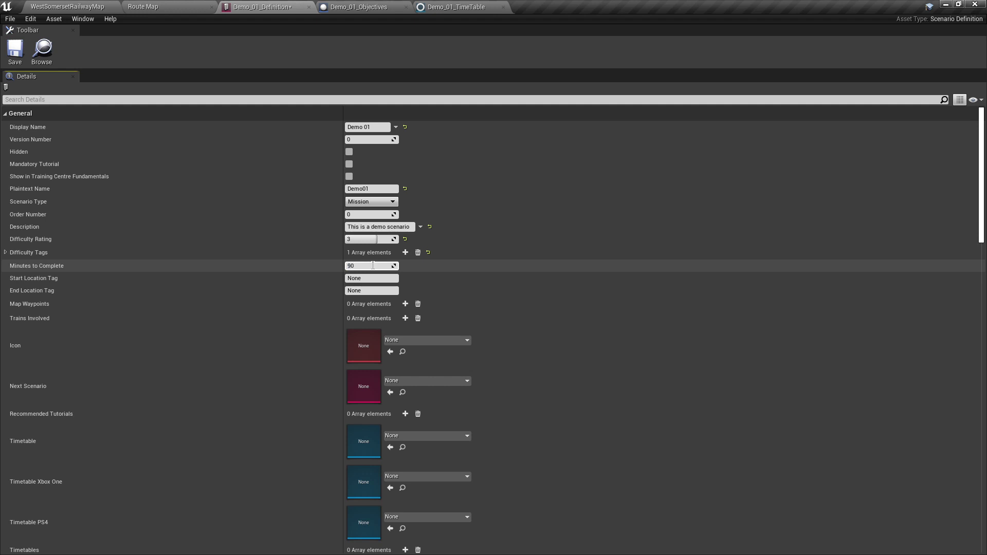
{"action": "type", "text": "0"}
{"action": "left_click", "coordinate": [554, 280]}
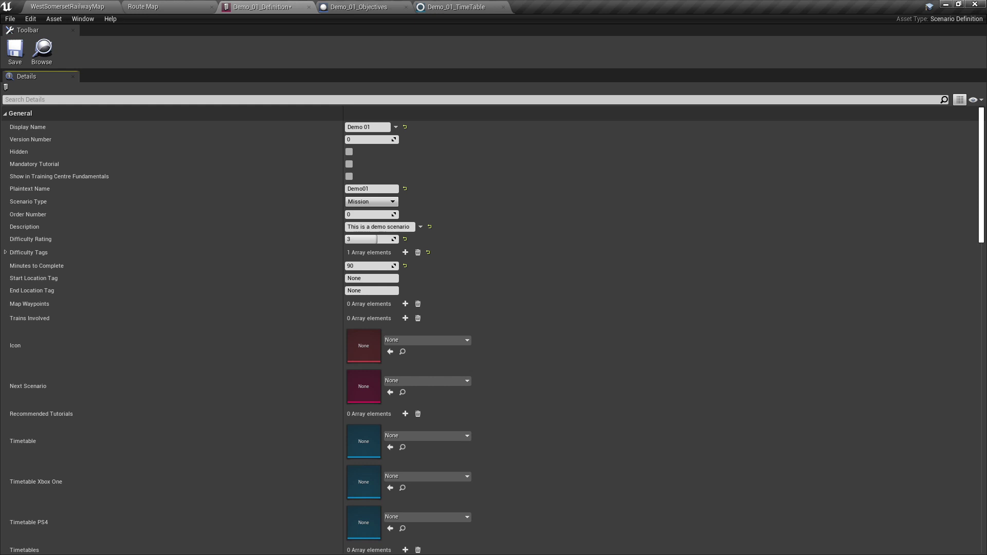
Set both the start and end location tags to Minehead.
{"action": "left_click", "coordinate": [365, 278]}
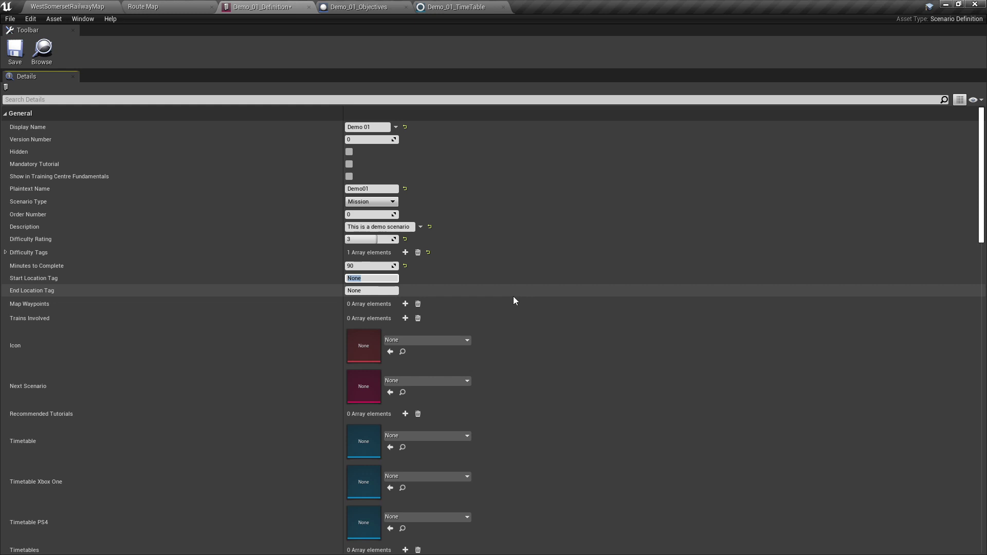
{"action": "type", "text": "Minehead"}
{"action": "key", "text": "Return"}
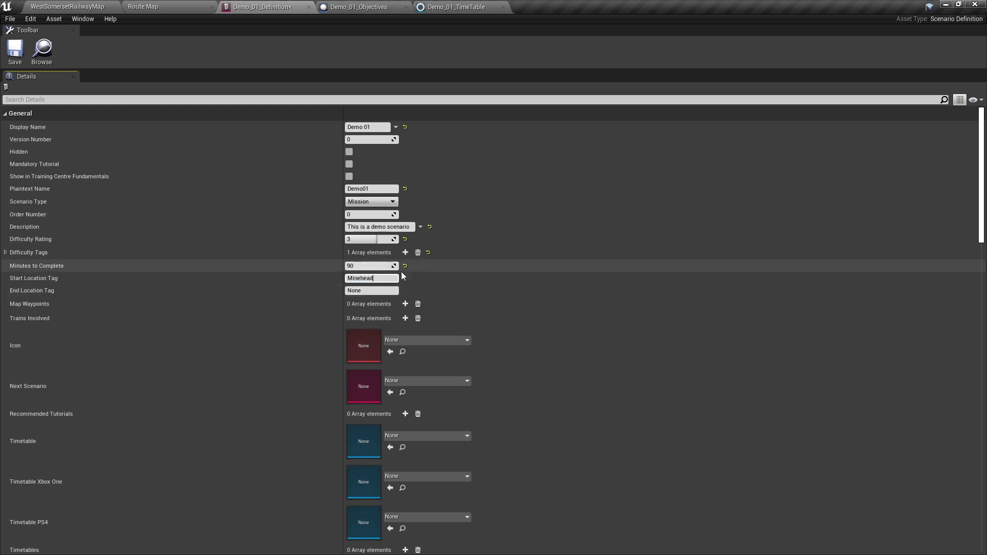
{"action": "key", "text": "Tab"}
{"action": "type", "text": "Minehead"}
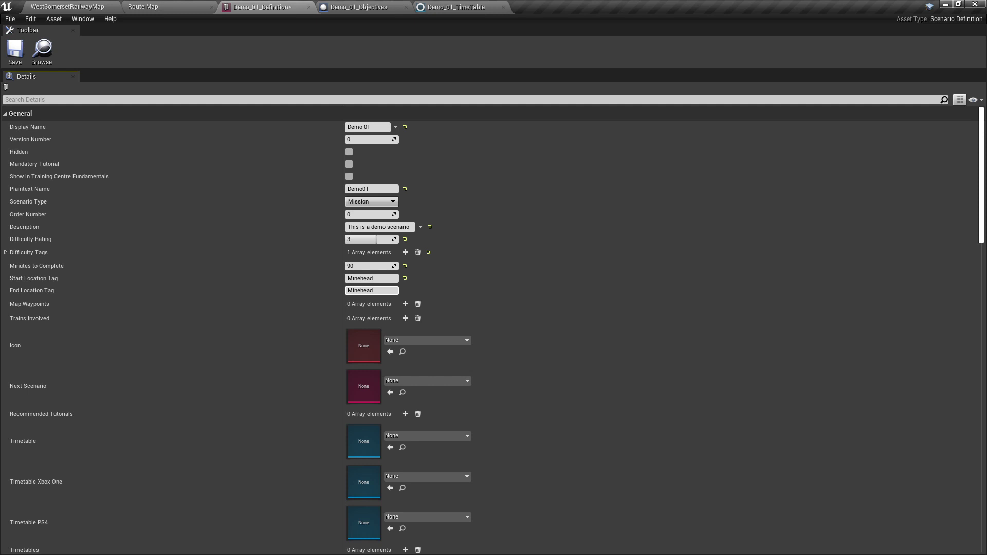
{"action": "key", "text": "Return"}
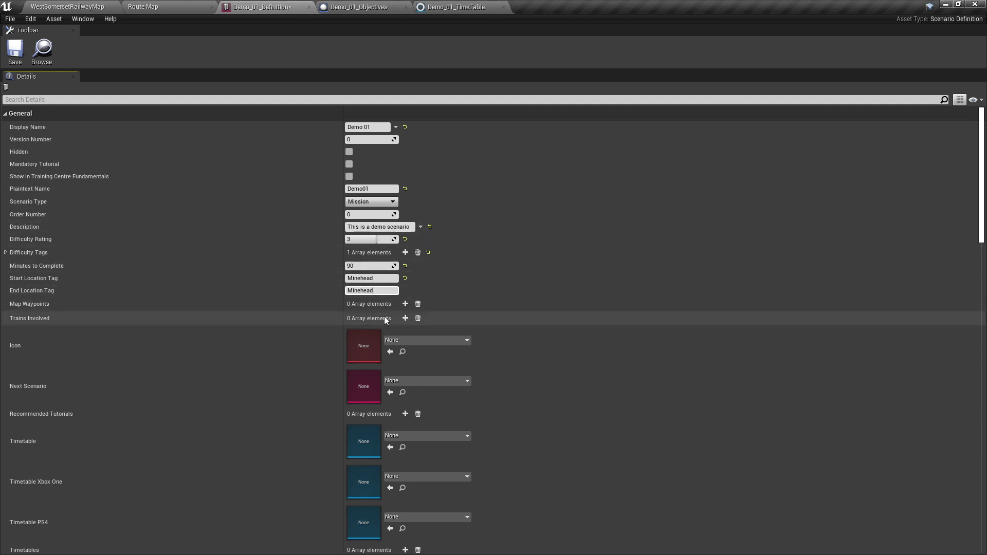
Add RVD_WSR_Class09 as the first entry in Trains Involved.
{"action": "left_click", "coordinate": [405, 319]}
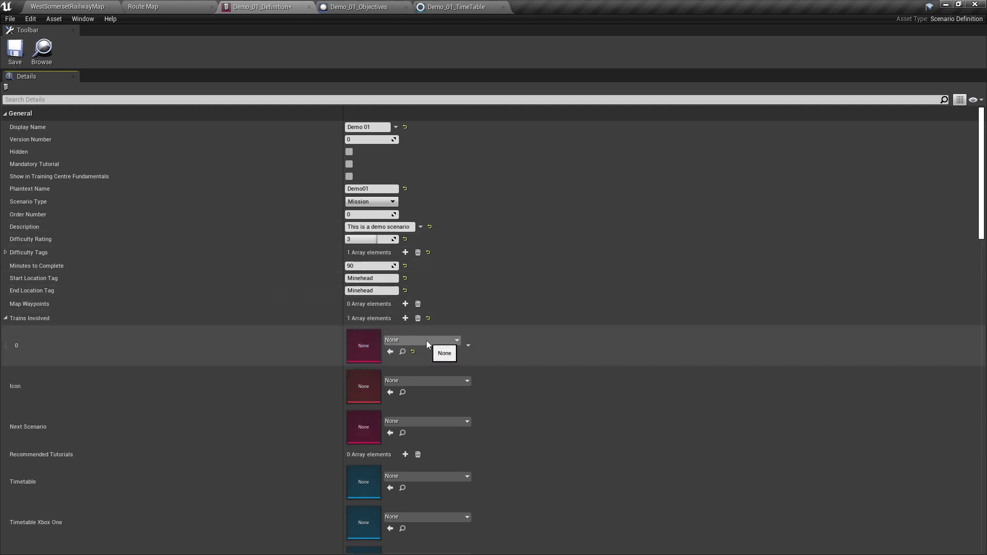
{"action": "left_click", "coordinate": [426, 340]}
{"action": "type", "text": "RVD_WSR"}
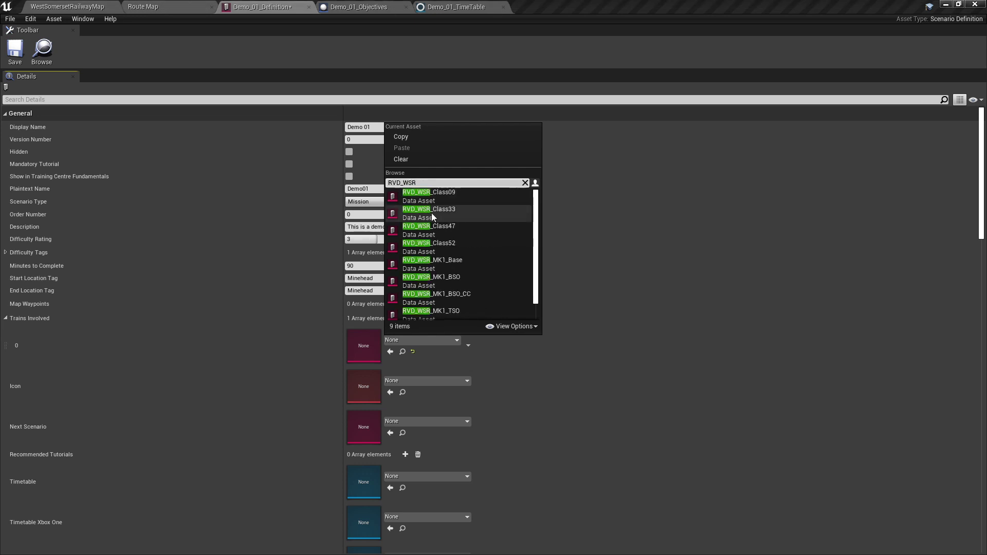
{"action": "mouse_move", "coordinate": [452, 200]}
{"action": "left_click", "coordinate": [452, 198]}
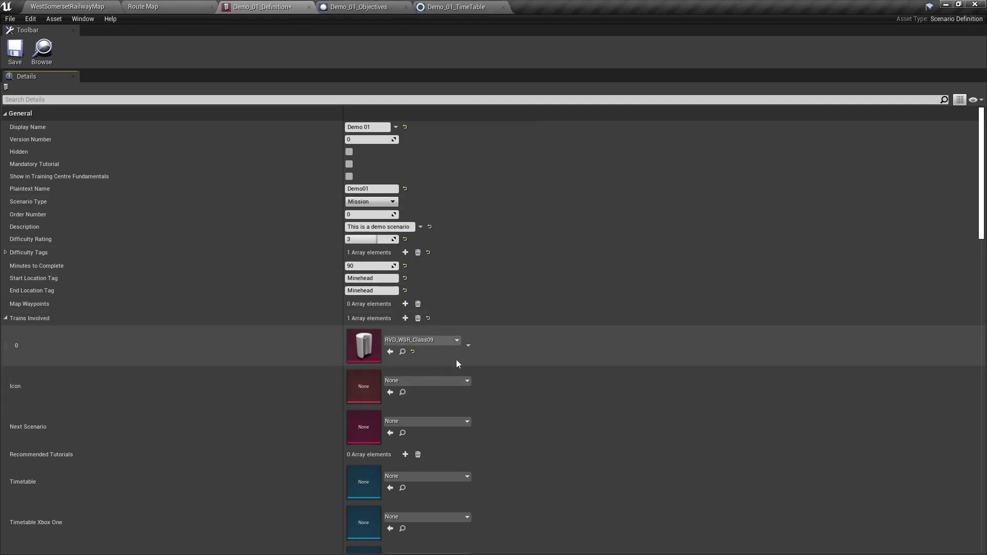
{"action": "left_click", "coordinate": [5, 319]}
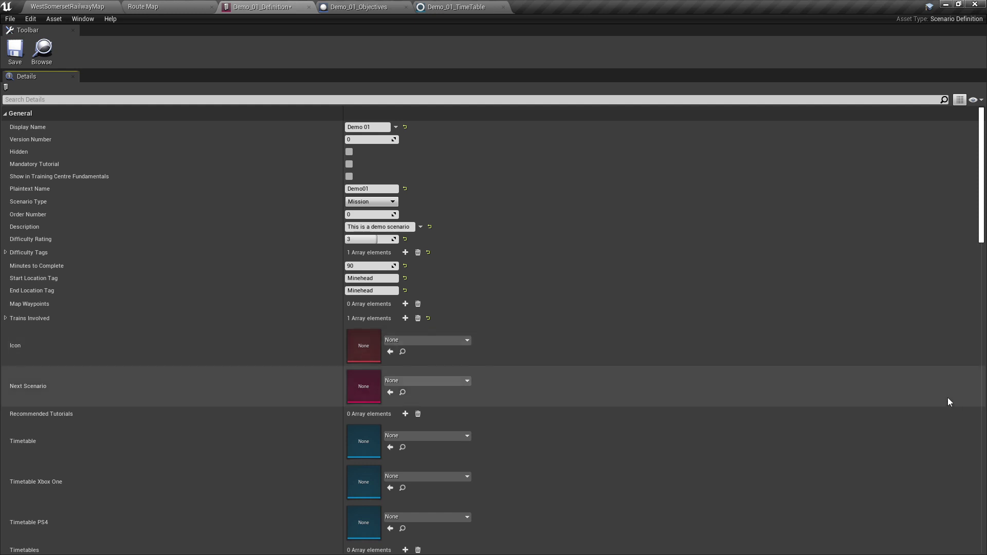
Assign Demo_01_TimeTable to the Timetable, Timetable Xbox One and Timetable PS4 slots.
{"action": "scroll", "coordinate": [594, 422], "scroll_direction": "down", "scroll_amount": 2}
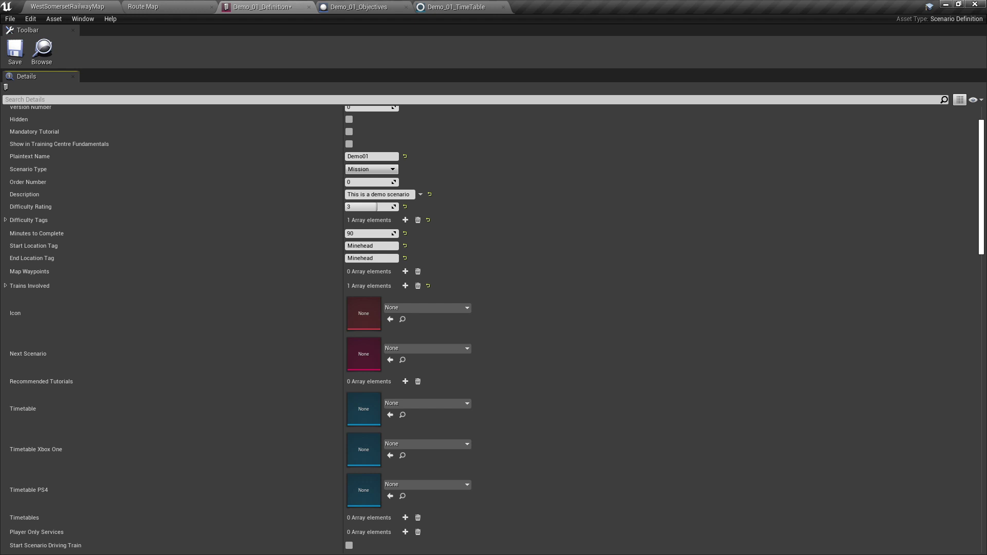
{"action": "left_click", "coordinate": [434, 407]}
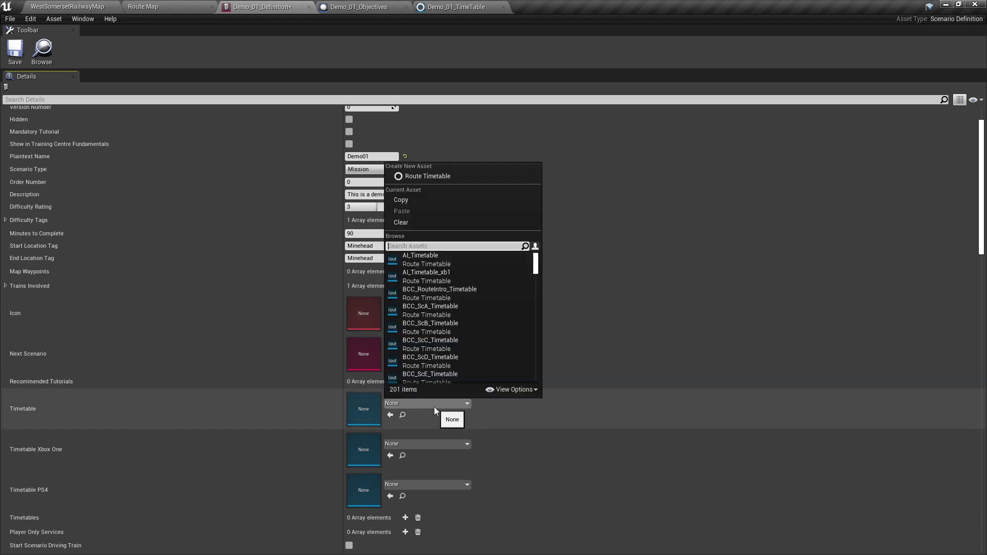
{"action": "type", "text": "demo"}
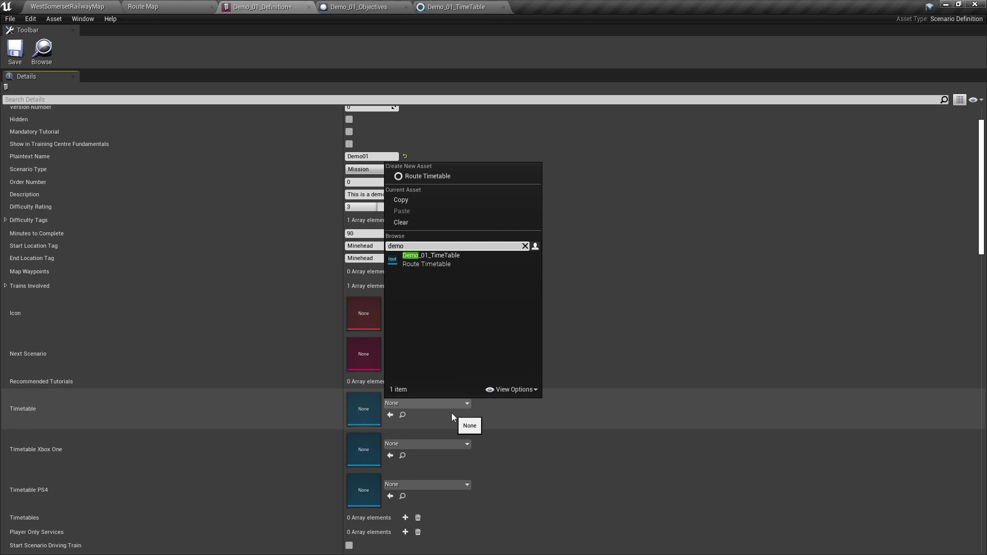
{"action": "left_click", "coordinate": [461, 263]}
{"action": "left_click", "coordinate": [464, 444]}
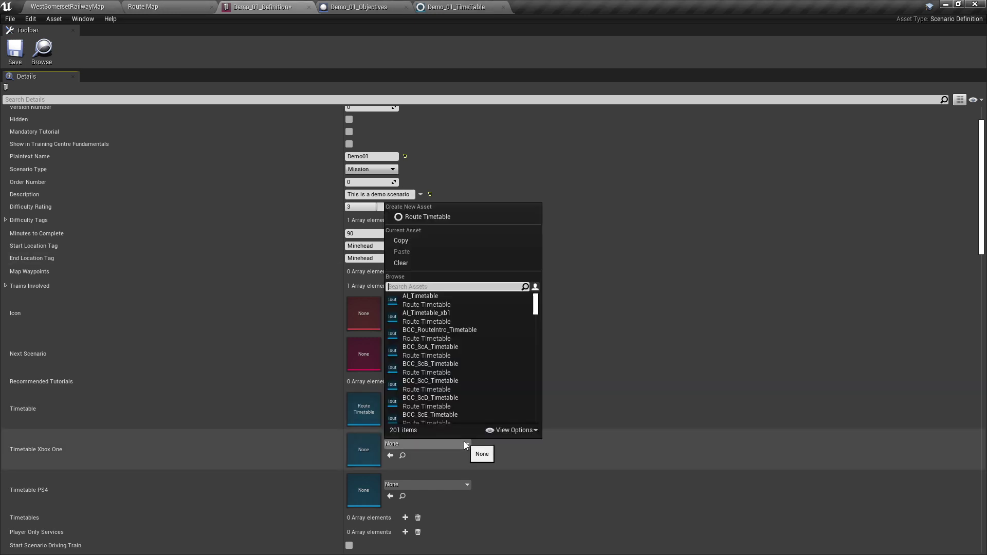
{"action": "type", "text": "demo"}
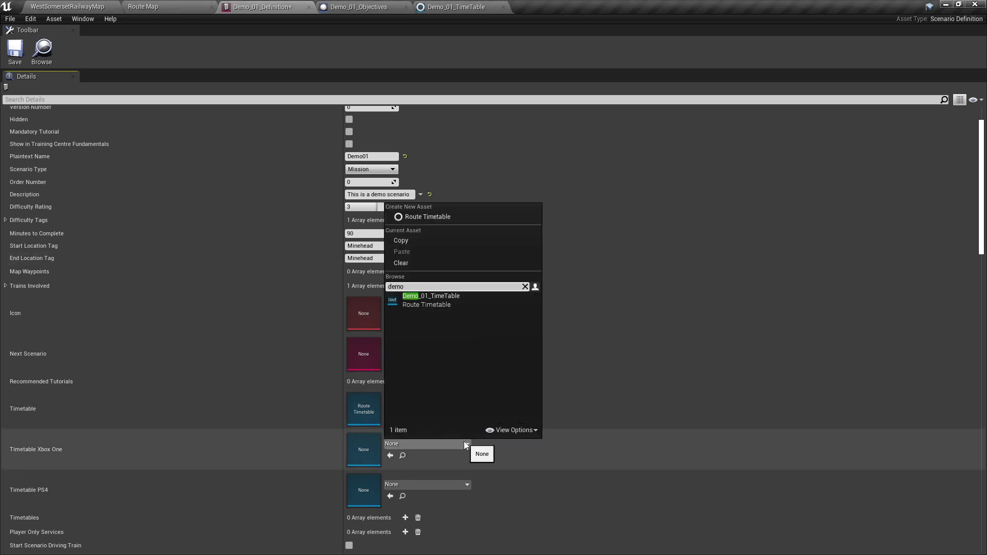
{"action": "left_click", "coordinate": [427, 299]}
{"action": "left_click", "coordinate": [467, 484]}
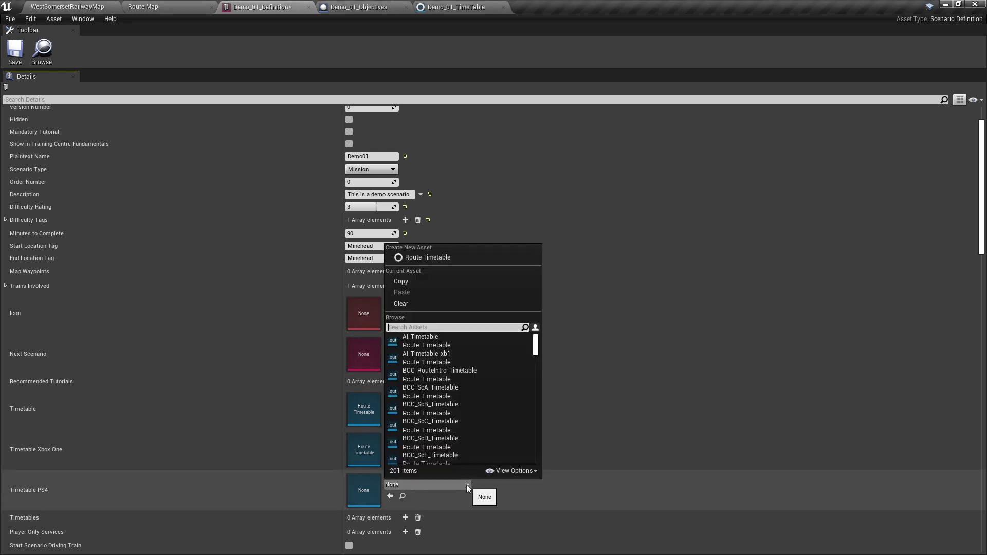
{"action": "type", "text": "demo"}
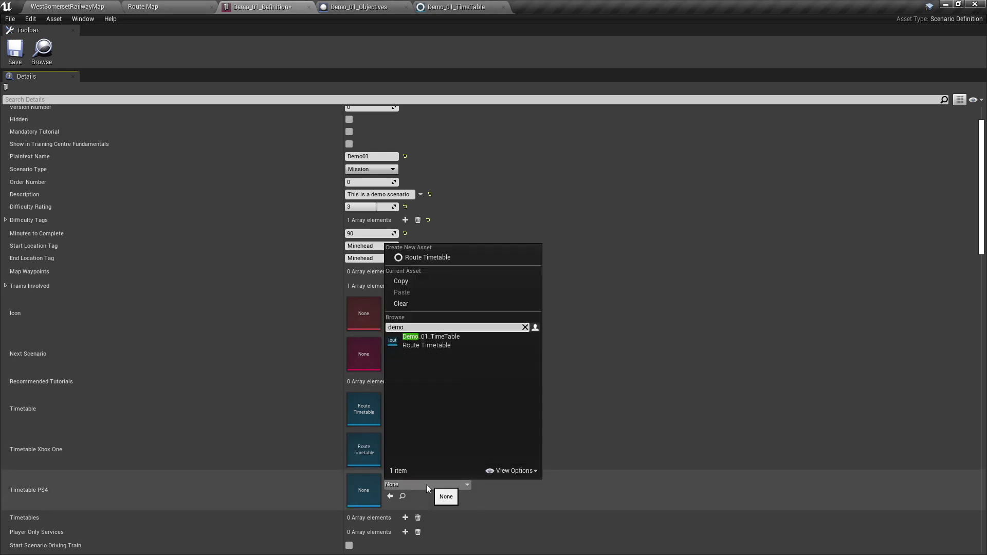
{"action": "left_click", "coordinate": [449, 341]}
{"action": "scroll", "coordinate": [739, 444], "scroll_direction": "down", "scroll_amount": 5}
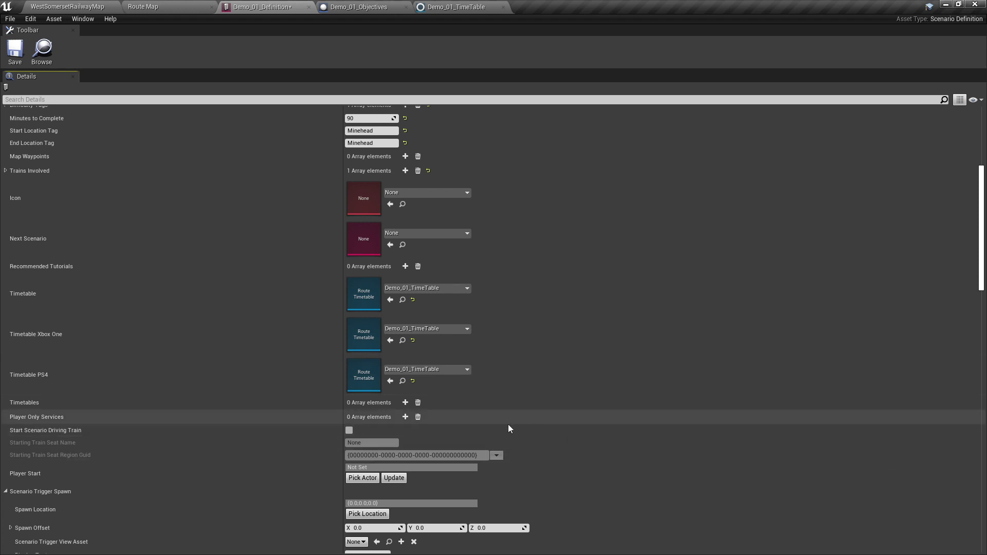
Add Player09 as an entry in Player Only Services.
{"action": "left_click", "coordinate": [405, 417]}
{"action": "left_click", "coordinate": [380, 431]}
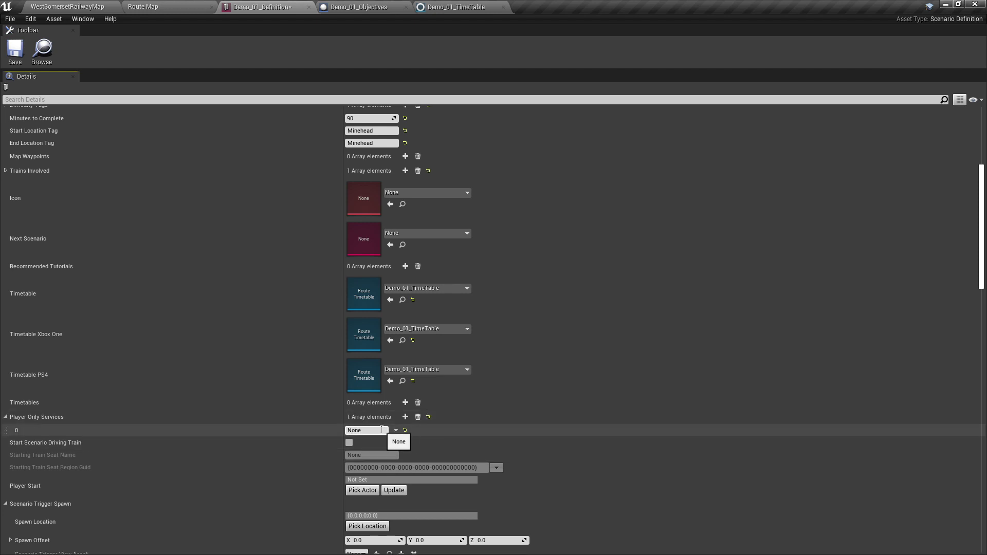
{"action": "type", "text": "Player09"}
{"action": "left_click", "coordinate": [479, 432]}
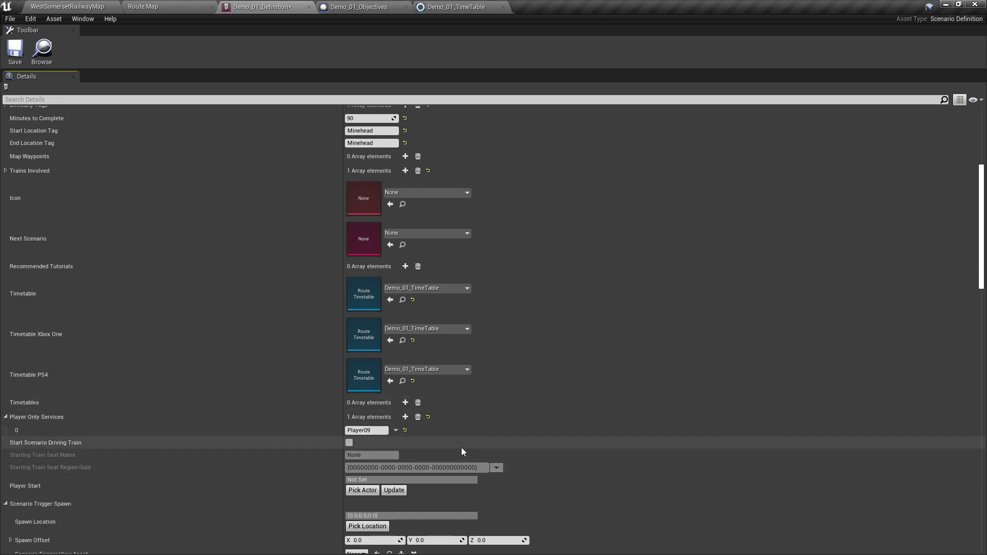
{"action": "left_click", "coordinate": [6, 417]}
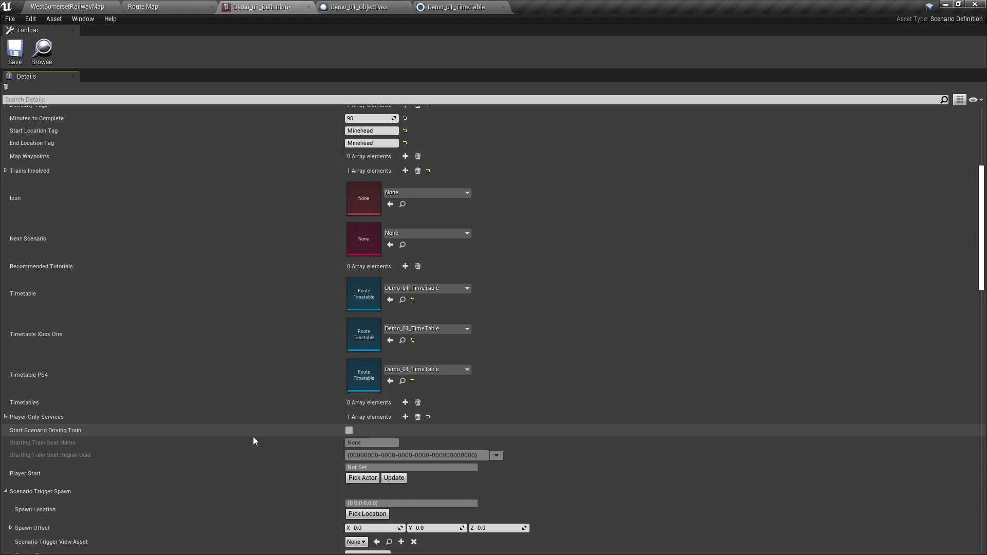
Enable Start Scenario Driving Train and start picking the trigger spawn location.
{"action": "left_click", "coordinate": [348, 431]}
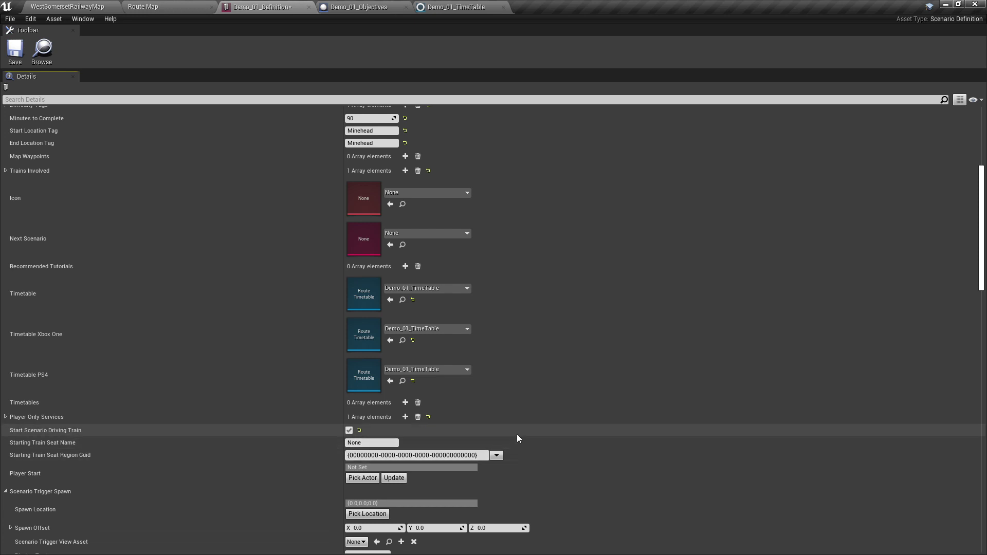
{"action": "scroll", "coordinate": [515, 438], "scroll_direction": "down", "scroll_amount": 2}
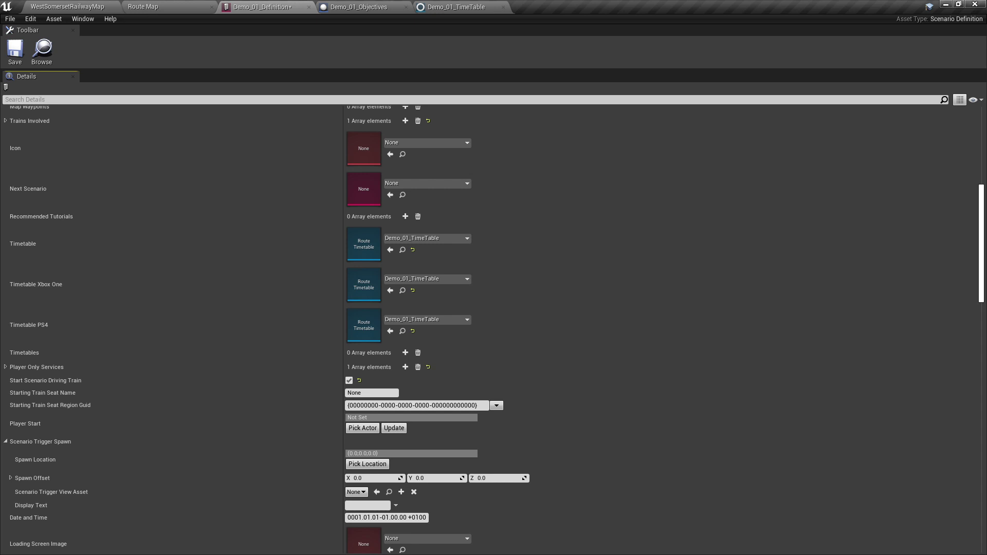
{"action": "left_click", "coordinate": [385, 464]}
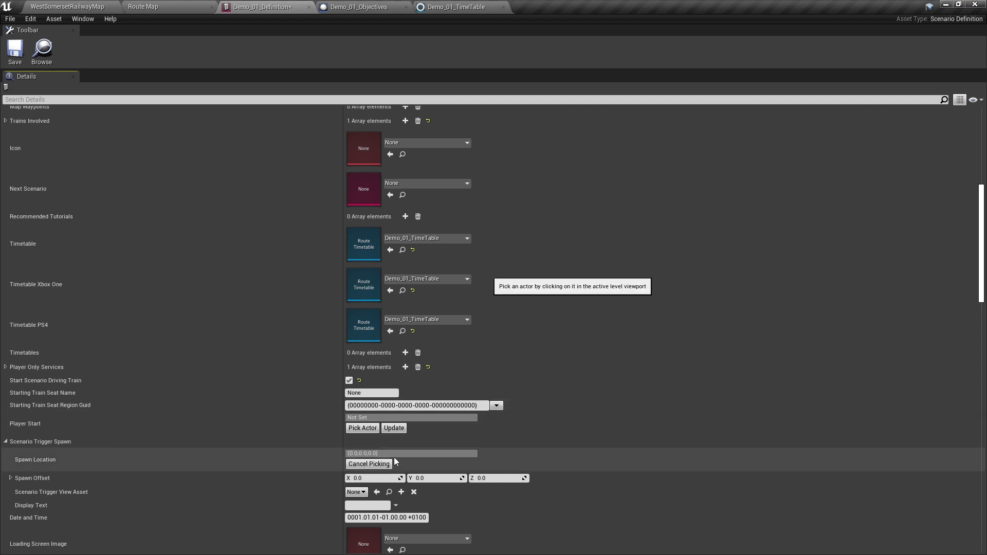
Pick a platform spot in the level, giving spawn location (1700.0,1990.0,810.0).
{"action": "left_click", "coordinate": [92, 7]}
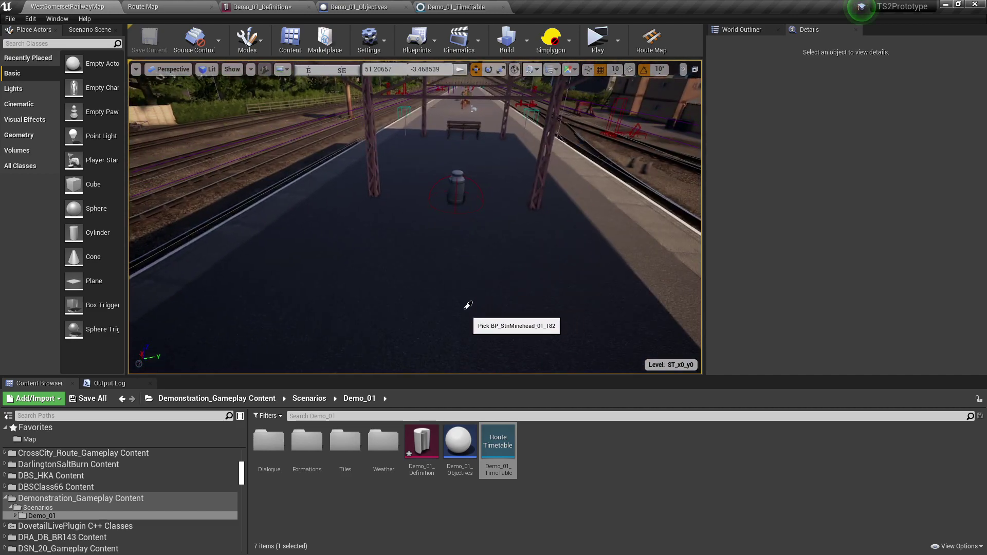
{"action": "left_click", "coordinate": [443, 297]}
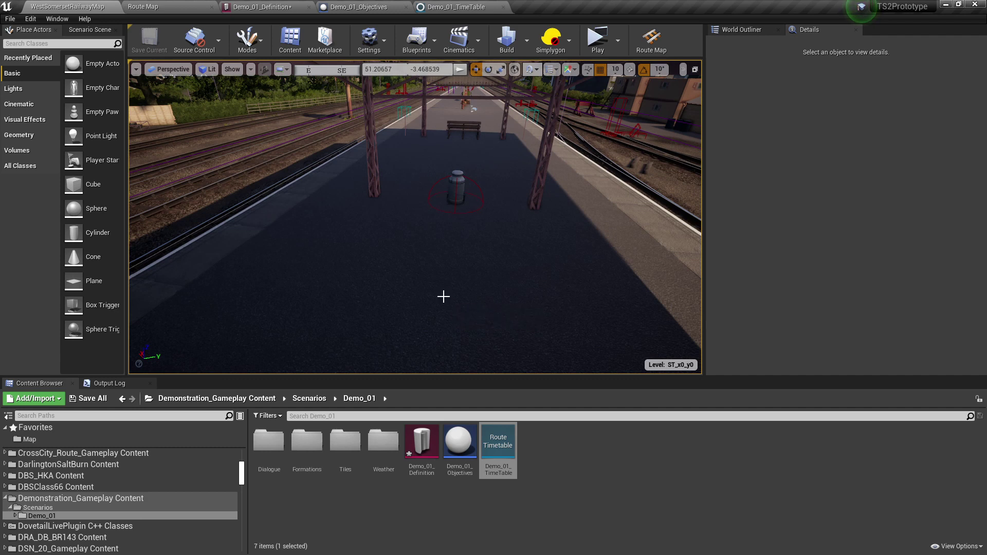
{"action": "left_click", "coordinate": [271, 7]}
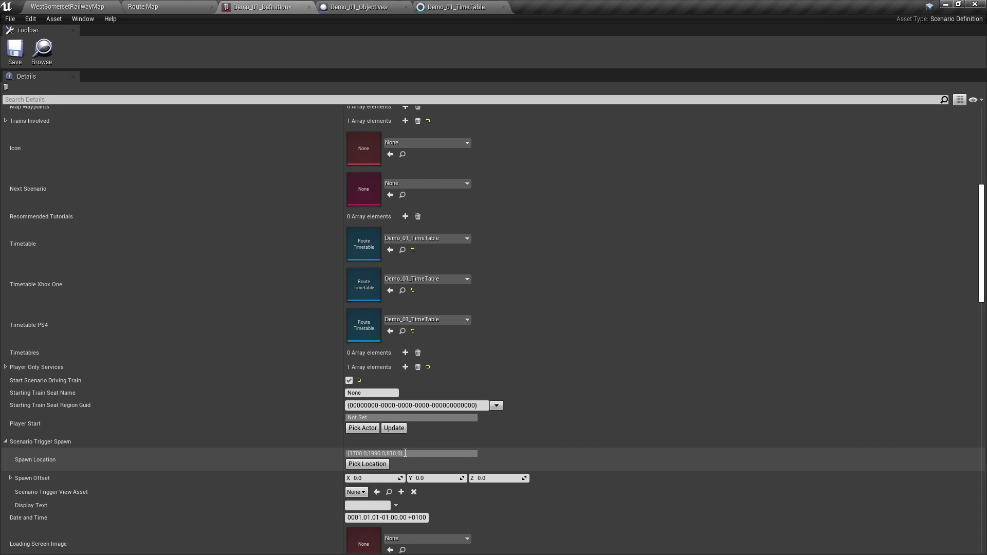
{"action": "left_click_drag", "start_coordinate": [428, 451], "coordinate": [332, 453]}
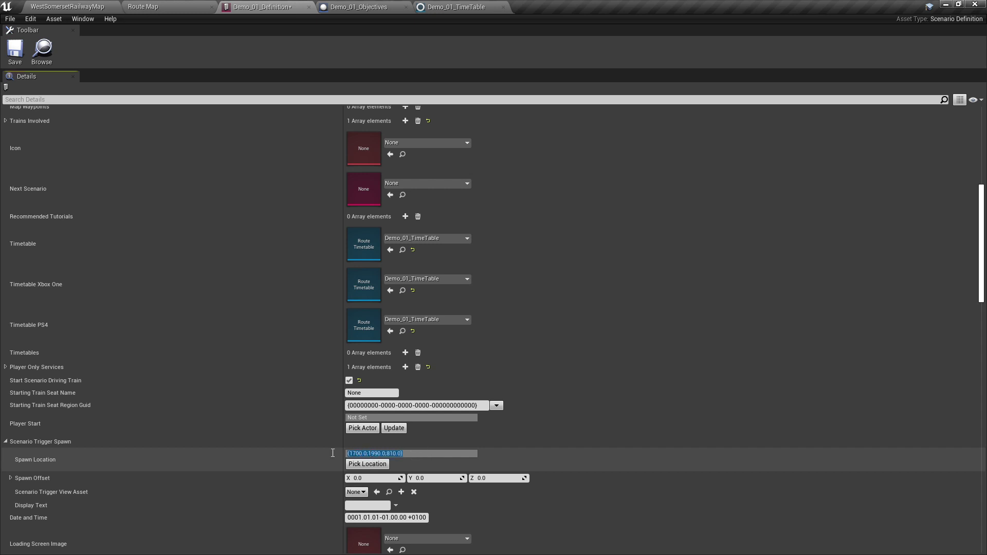
{"action": "left_click", "coordinate": [635, 461]}
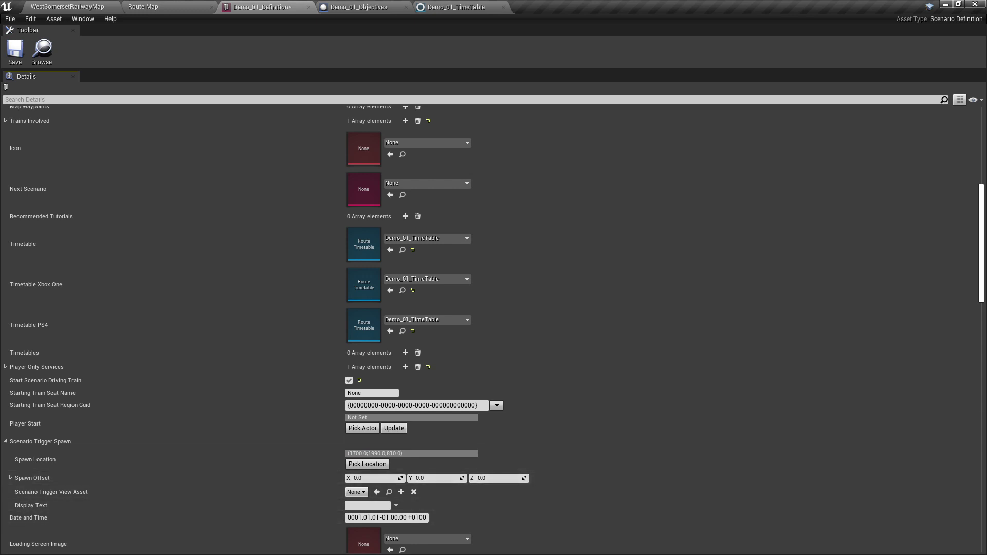
Assign ScenarioTriggerView_BP as the Scenario Trigger View Asset.
{"action": "scroll", "coordinate": [769, 325], "scroll_direction": "down", "scroll_amount": 3}
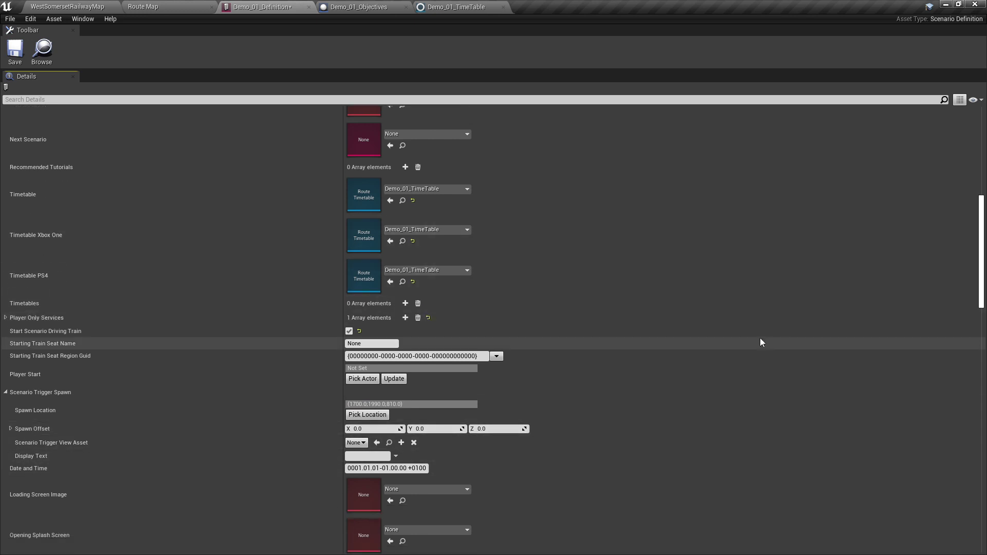
{"action": "left_click", "coordinate": [362, 444]}
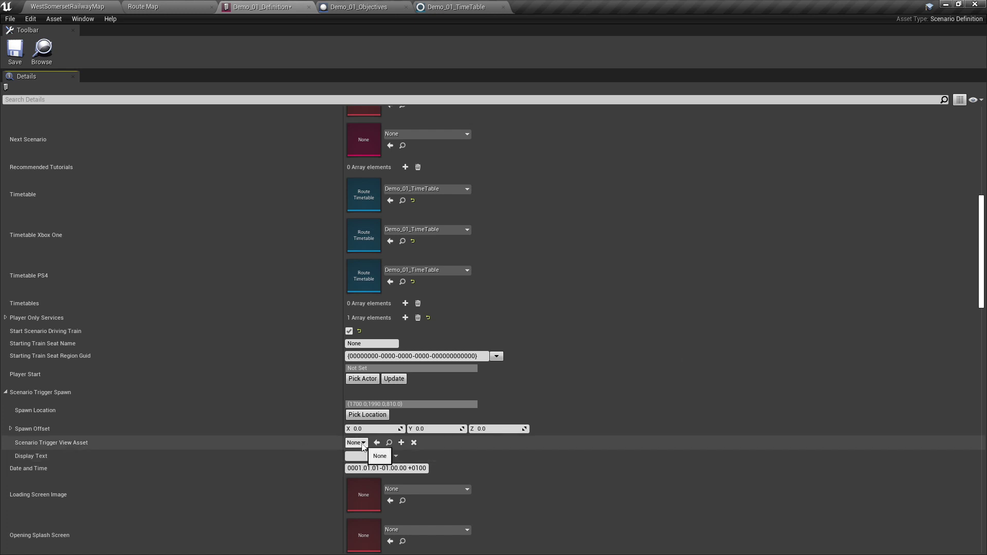
{"action": "left_click", "coordinate": [363, 443]}
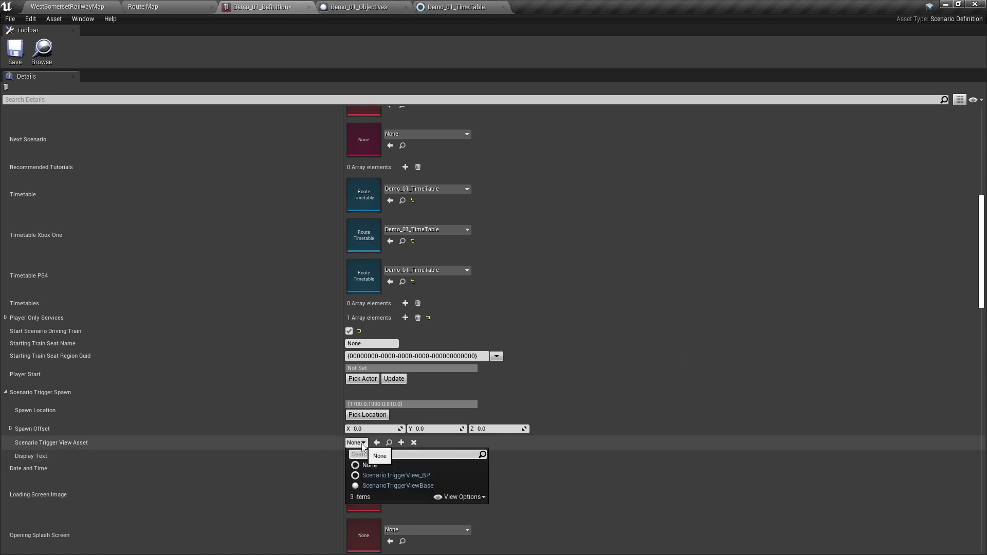
{"action": "left_click", "coordinate": [435, 477]}
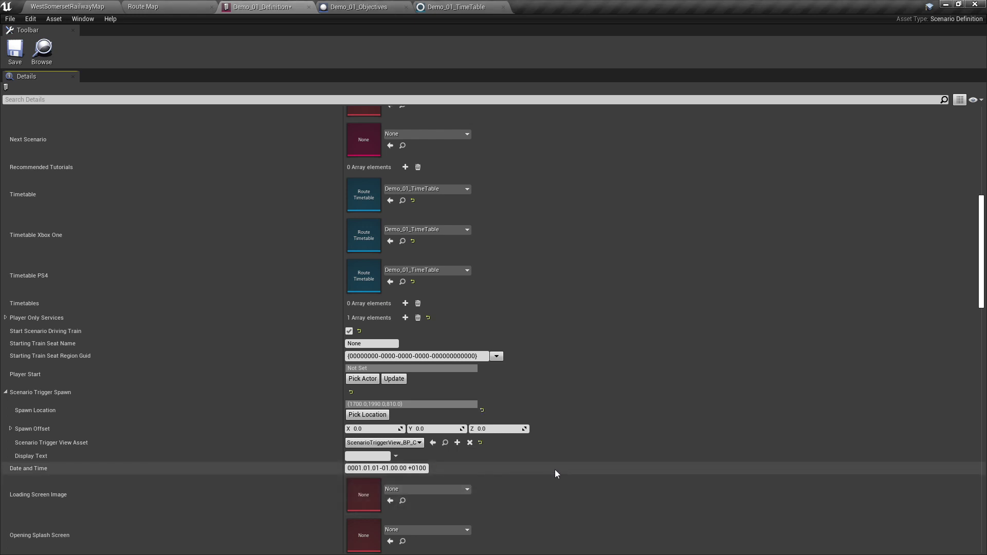
Set the Display Text to 'the demo 01 scenario'.
{"action": "left_click", "coordinate": [397, 456]}
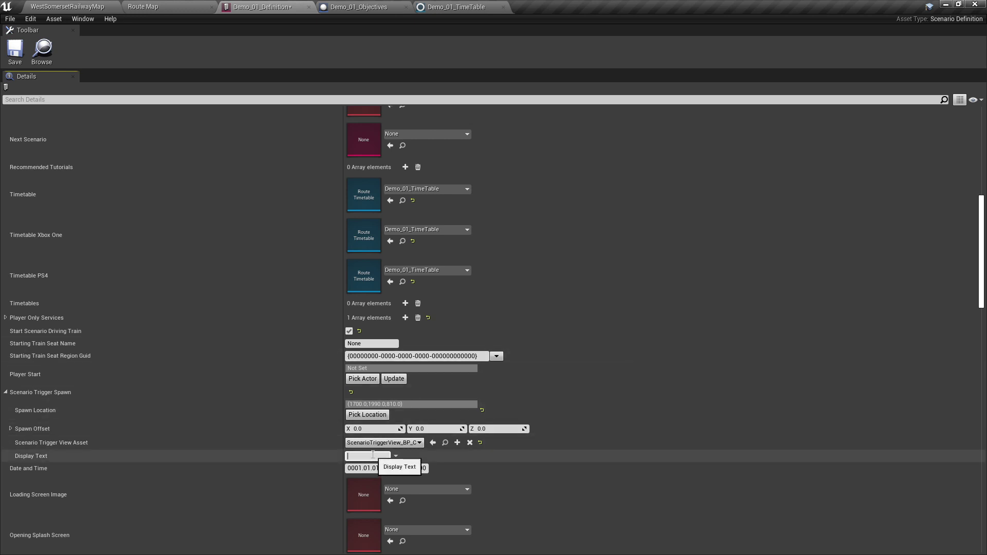
{"action": "type", "text": "the demo 01 scenario"}
{"action": "key", "text": "Return"}
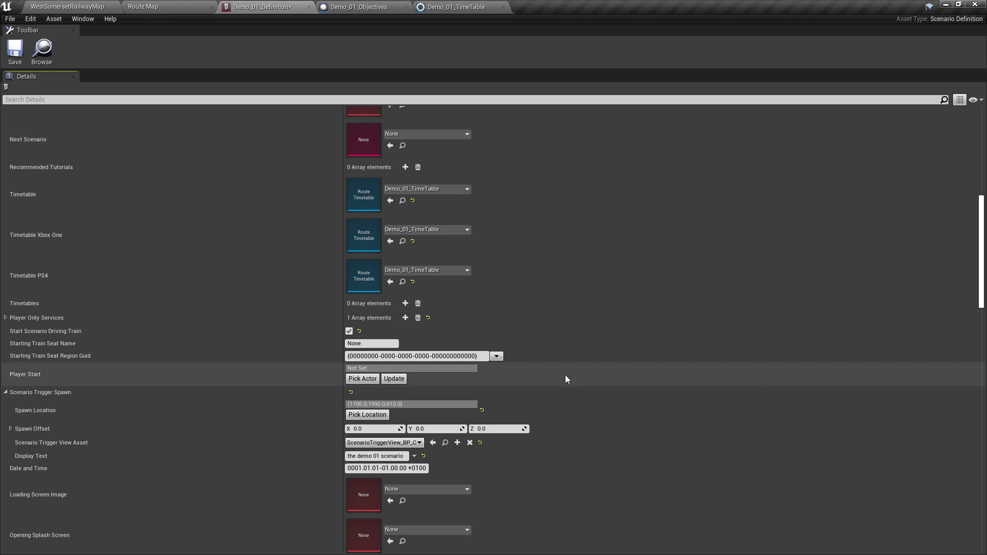
Change the Date and Time to 2023.09.23-08.30.00 +0100.
{"action": "double_click", "coordinate": [362, 465]}
{"action": "type", "text": "2023"}
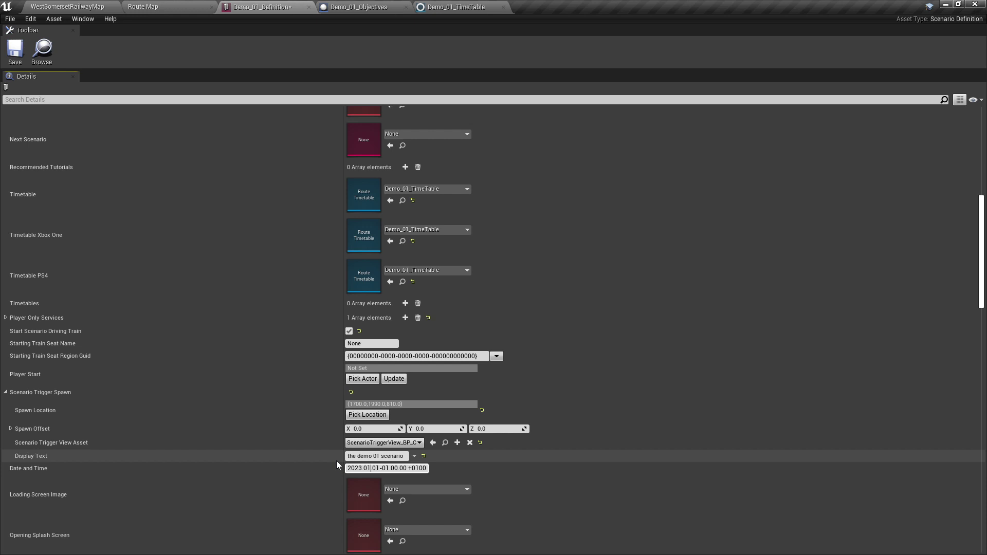
{"action": "key", "text": "Delete"}
{"action": "key", "text": "Delete"}
{"action": "key", "text": "Delete"}
{"action": "type", "text": "09"}
{"action": "key", "text": "BackSpace"}
{"action": "key", "text": "BackSpace"}
{"action": "type", "text": "23"}
{"action": "key", "text": "BackSpace"}
{"action": "type", "text": "8"}
{"action": "key", "text": "Delete"}
{"action": "type", "text": "3"}
{"action": "key", "text": "Return"}
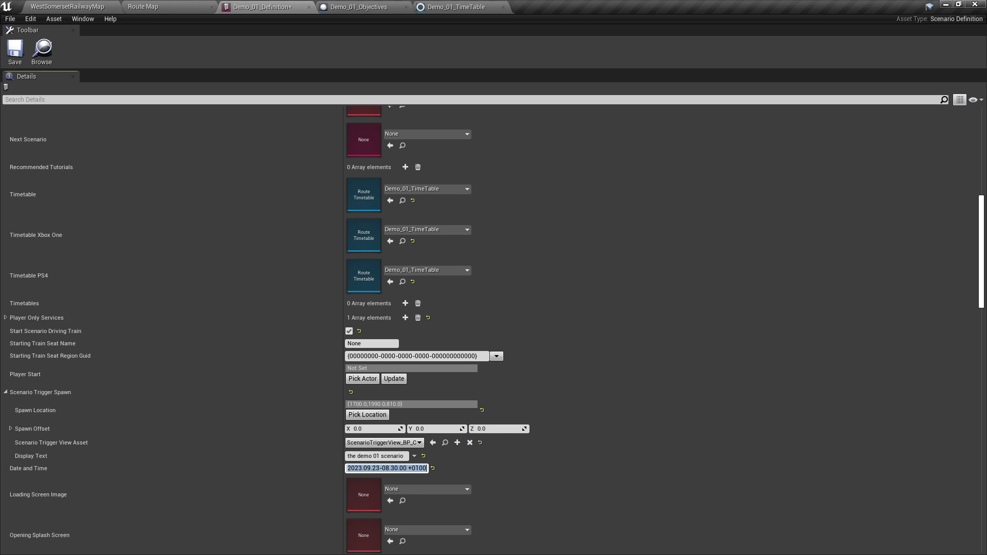
Scroll the Details panel past Game Intro, XP, Conductor and Player Driver to the Weather section.
{"action": "scroll", "coordinate": [614, 366], "scroll_direction": "down", "scroll_amount": 5}
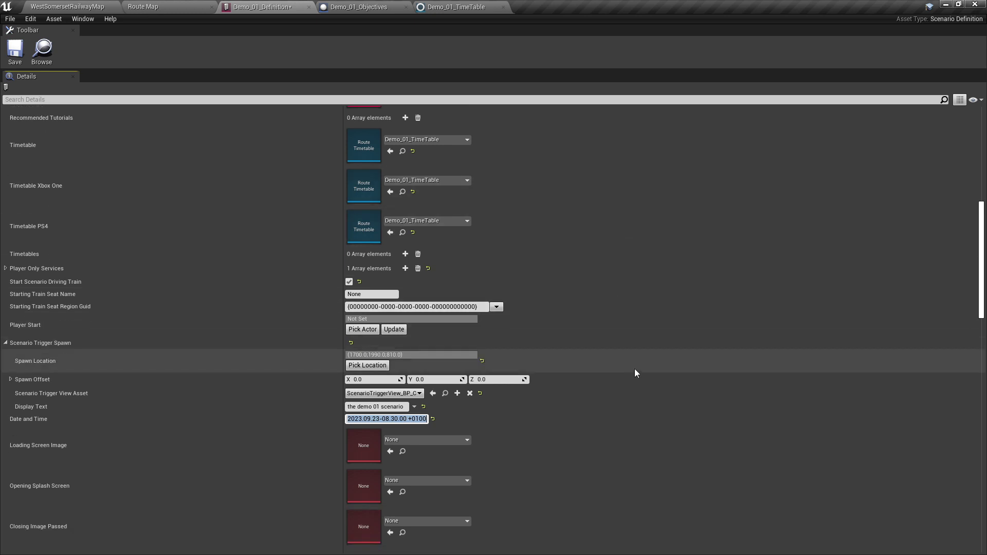
{"action": "scroll", "coordinate": [651, 368], "scroll_direction": "down", "scroll_amount": 2}
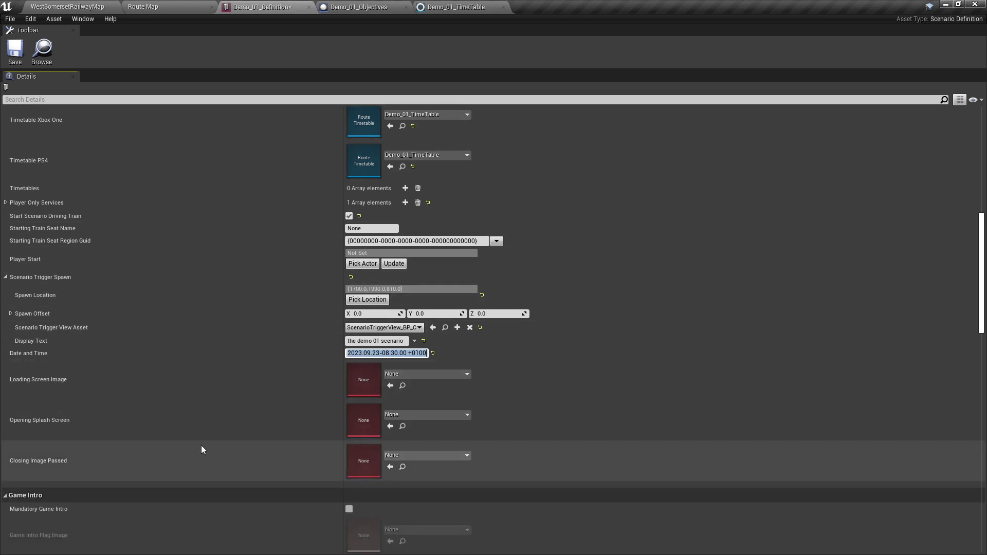
{"action": "scroll", "coordinate": [530, 447], "scroll_direction": "down", "scroll_amount": 8}
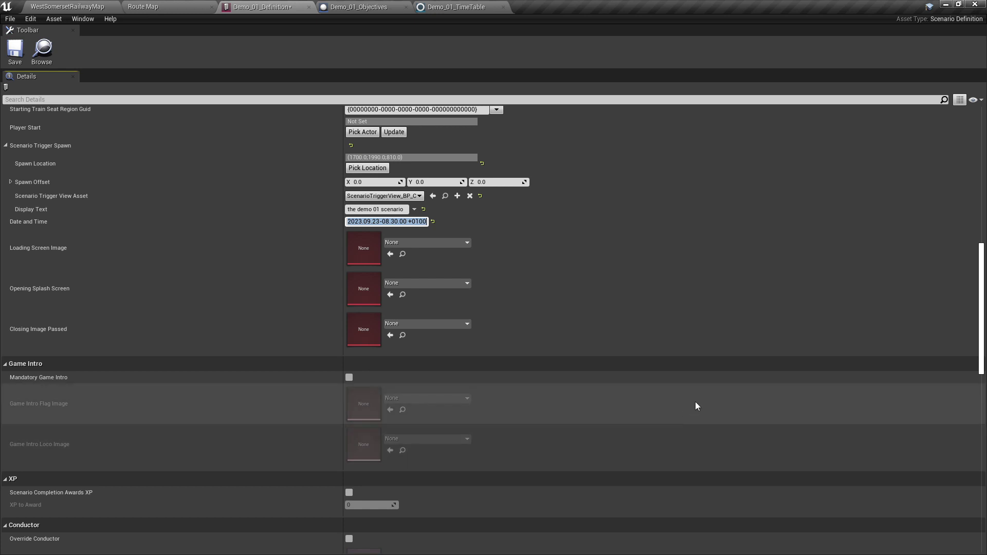
{"action": "scroll", "coordinate": [976, 334], "scroll_direction": "down", "scroll_amount": 4}
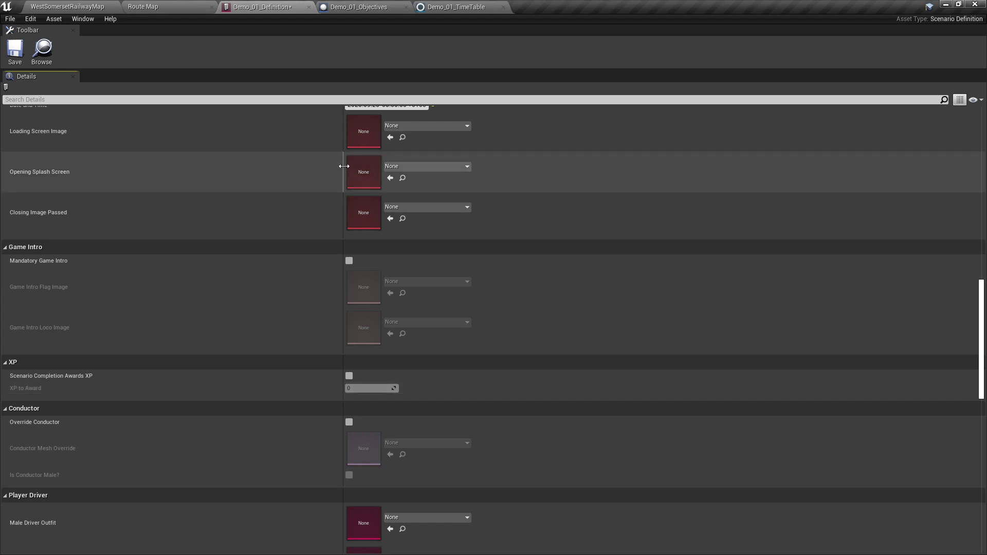
{"action": "scroll", "coordinate": [564, 366], "scroll_direction": "down", "scroll_amount": 2}
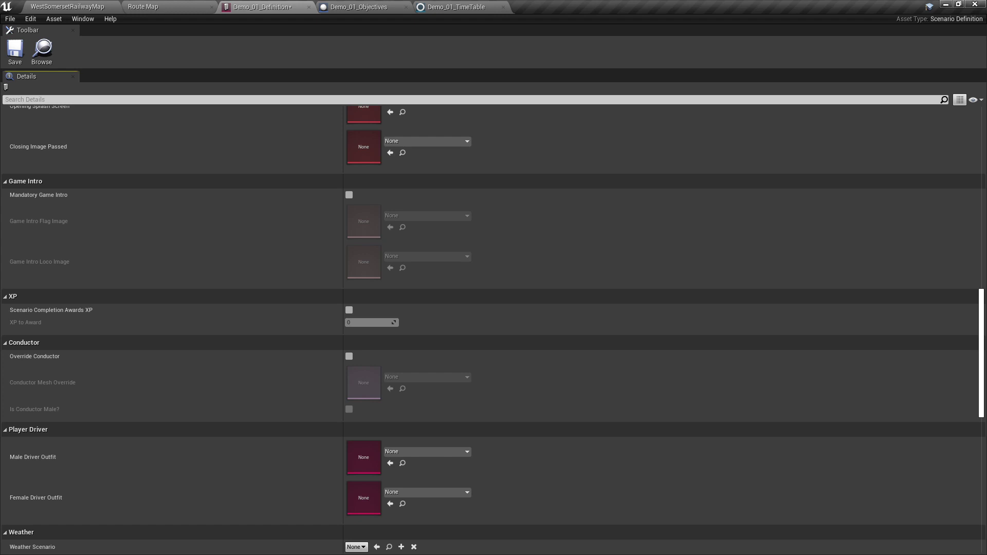
{"action": "scroll", "coordinate": [689, 421], "scroll_direction": "down", "scroll_amount": 5}
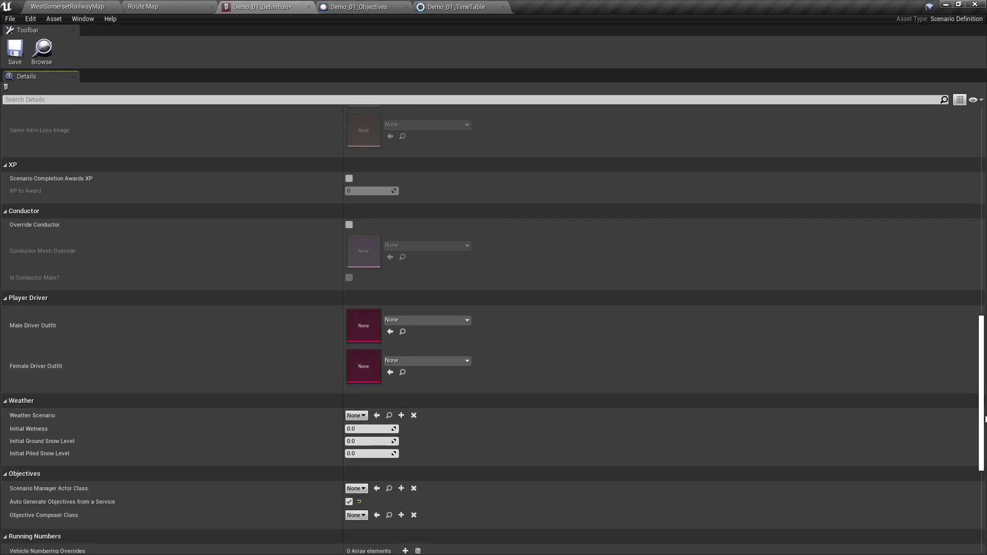
Assign WS-WSR-Preset-ClearSky as the Weather Scenario, found by searching 'wsr'.
{"action": "left_click", "coordinate": [356, 416]}
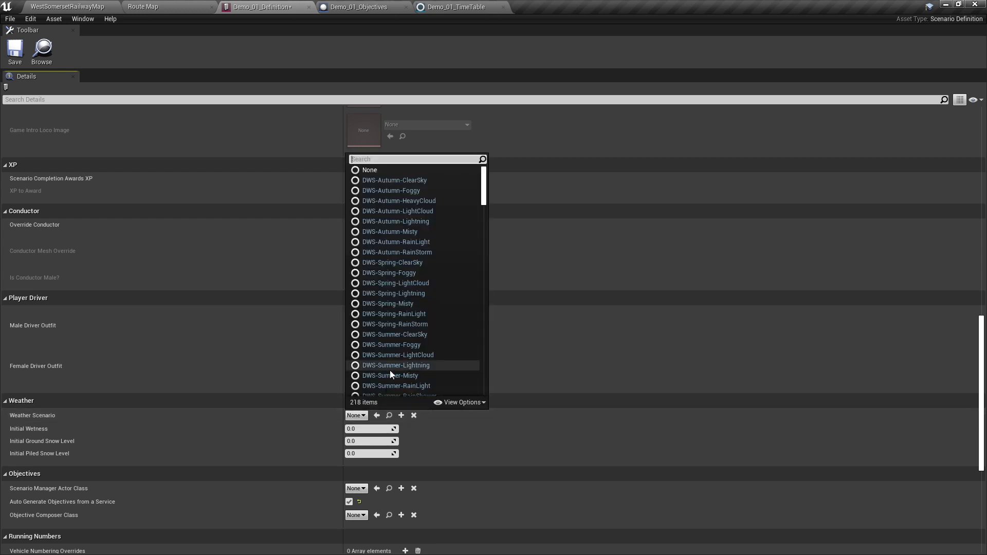
{"action": "type", "text": "ws"}
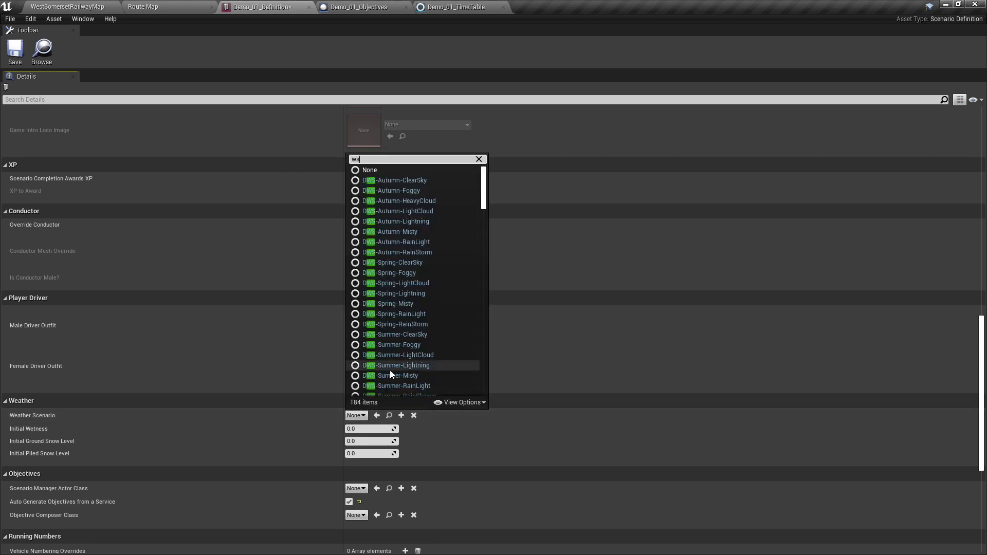
{"action": "type", "text": "r"}
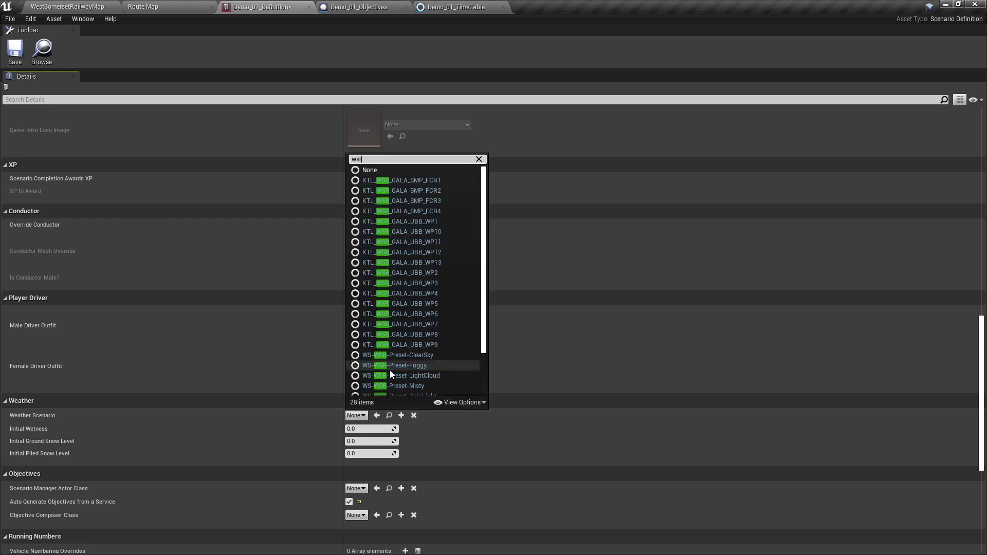
{"action": "scroll", "coordinate": [420, 347], "scroll_direction": "down", "scroll_amount": 3}
{"action": "scroll", "coordinate": [424, 348], "scroll_direction": "down", "scroll_amount": 2}
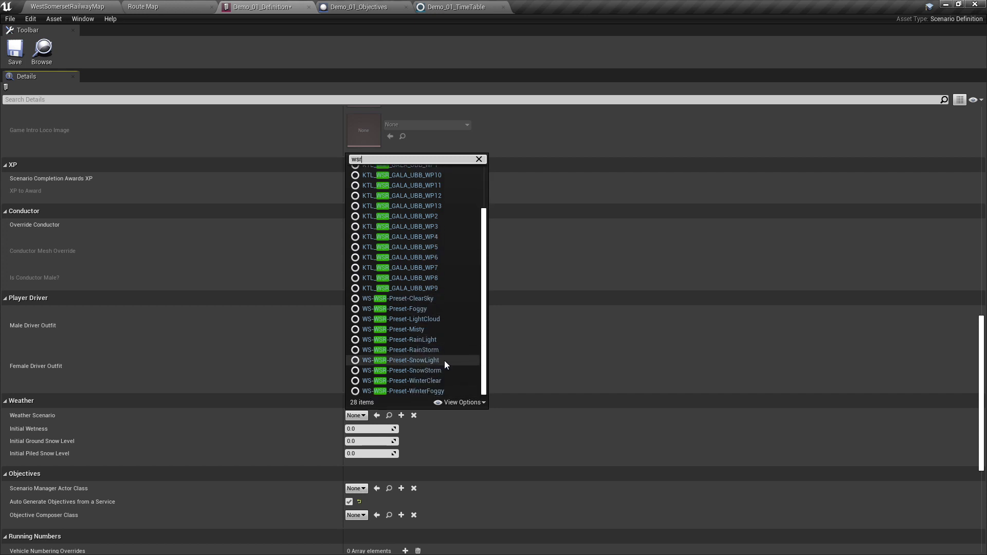
{"action": "left_click", "coordinate": [431, 300]}
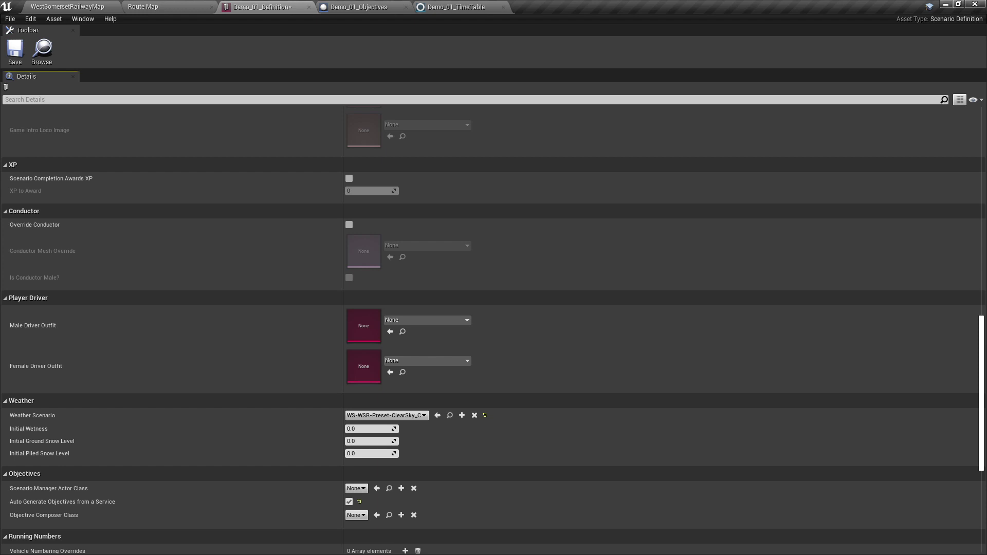
Set the Scenario Manager Actor Class to Demo_01_Objectives, found by searching 'Demo'.
{"action": "scroll", "coordinate": [888, 432], "scroll_direction": "down", "scroll_amount": 2}
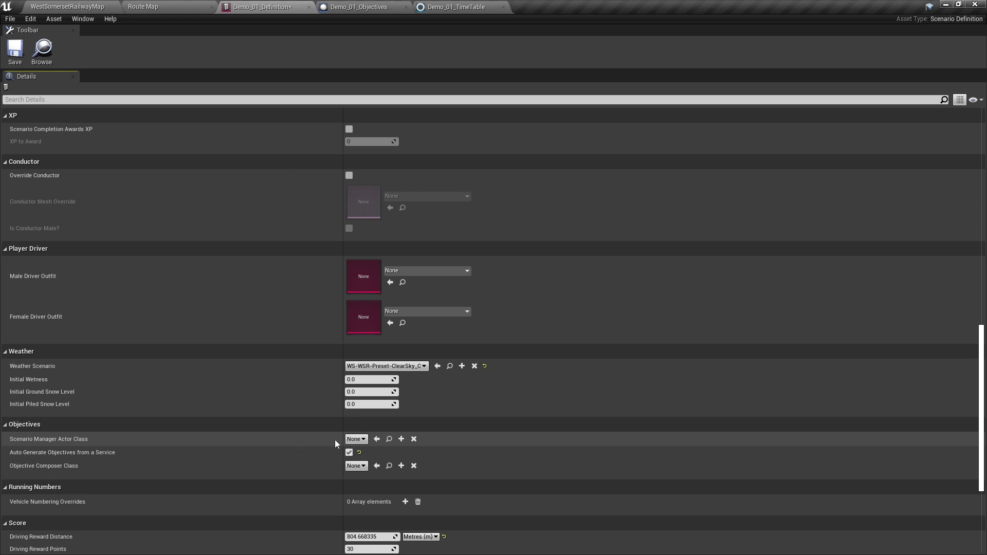
{"action": "left_click", "coordinate": [357, 439]}
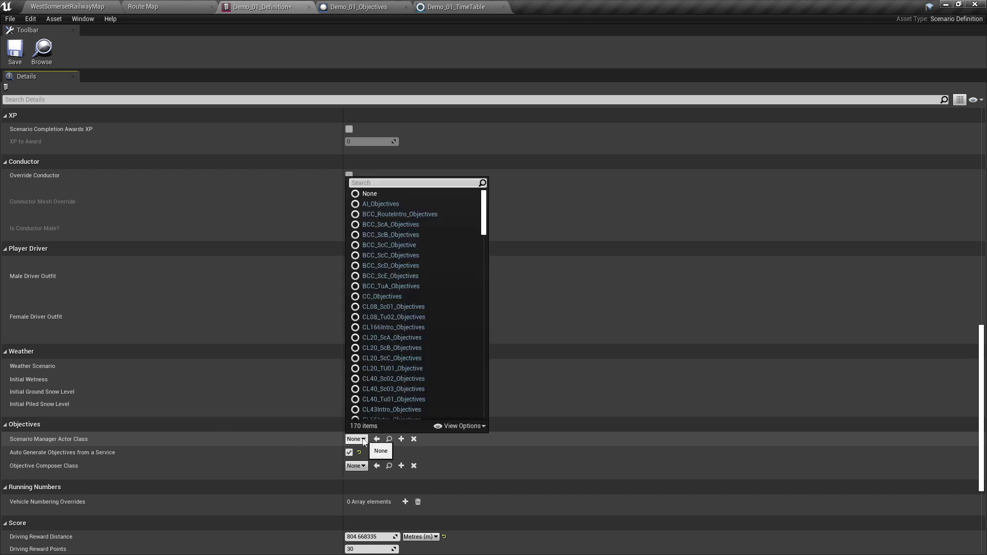
{"action": "type", "text": "Demo"}
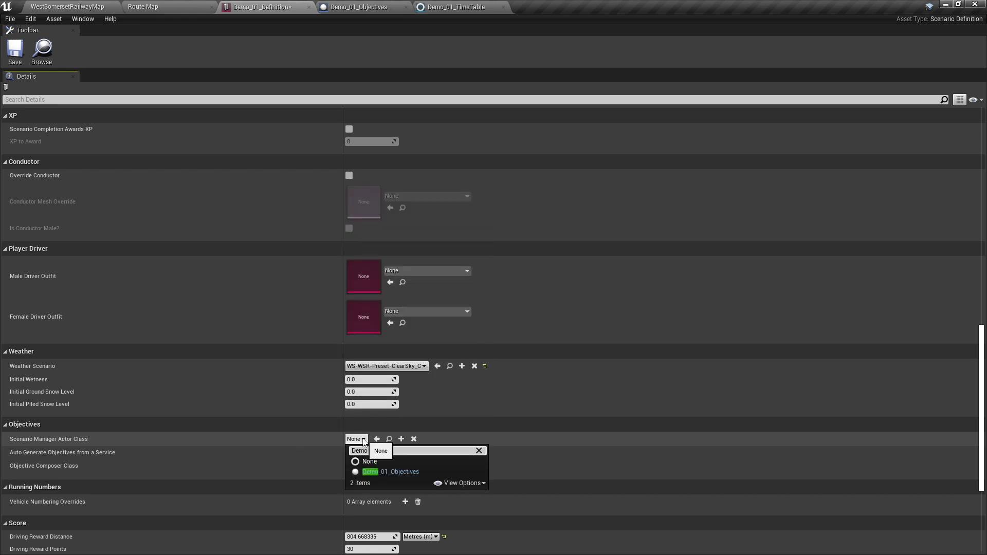
{"action": "left_click", "coordinate": [390, 473]}
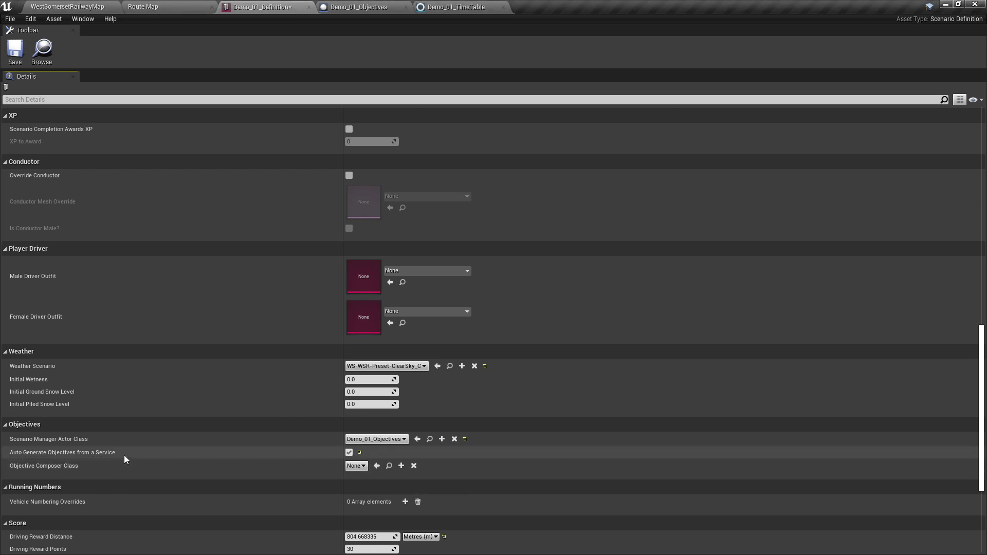
Set the Objective Composer Class to ObjectiveComposer_WSR, found by searching 'wsr'.
{"action": "left_click", "coordinate": [355, 466]}
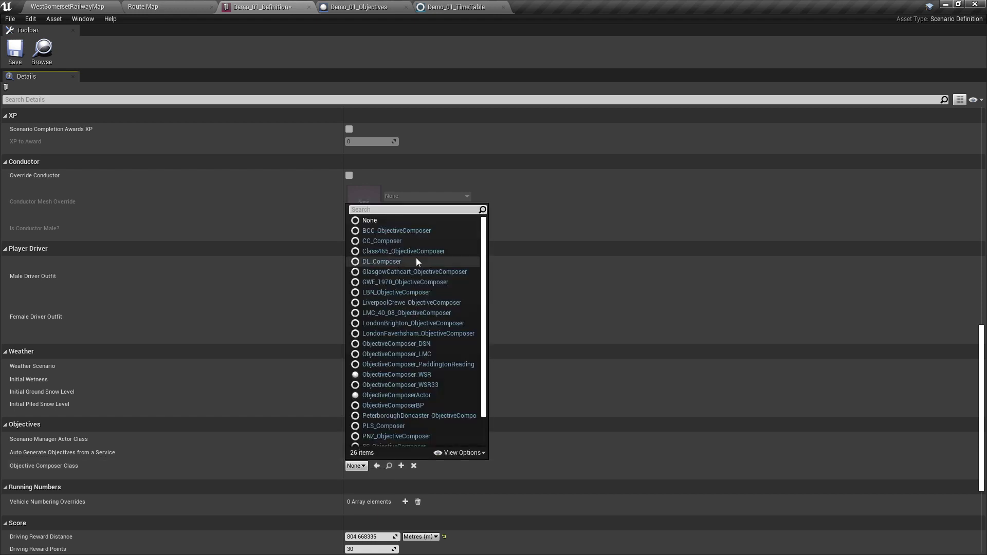
{"action": "type", "text": "wsr"}
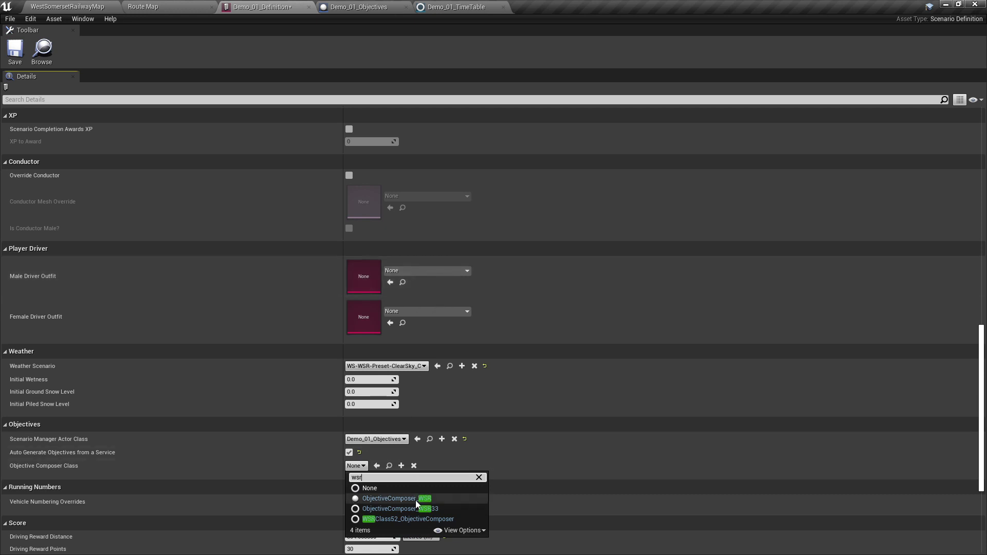
{"action": "left_click", "coordinate": [415, 500]}
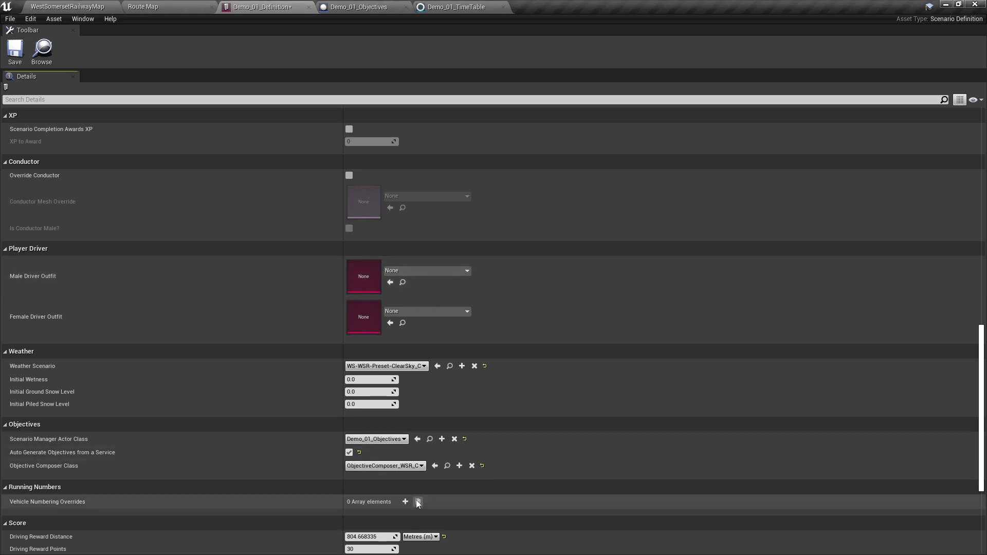
Recheck the composer list with an 'objectiveComposer_w' search, keeping ObjectiveComposer_WSR selected.
{"action": "left_click", "coordinate": [417, 468]}
{"action": "type", "text": "objective"}
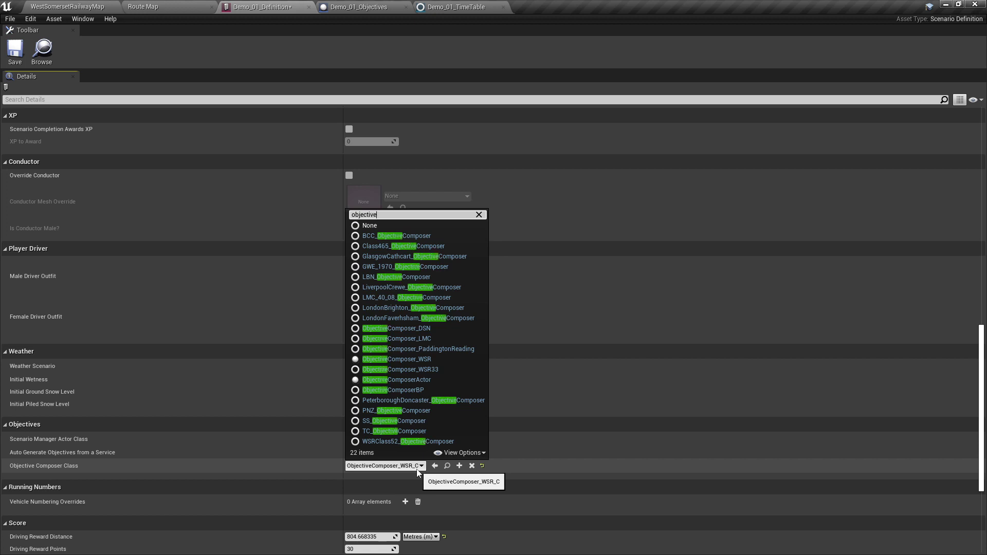
{"action": "type", "text": "Composer_w"}
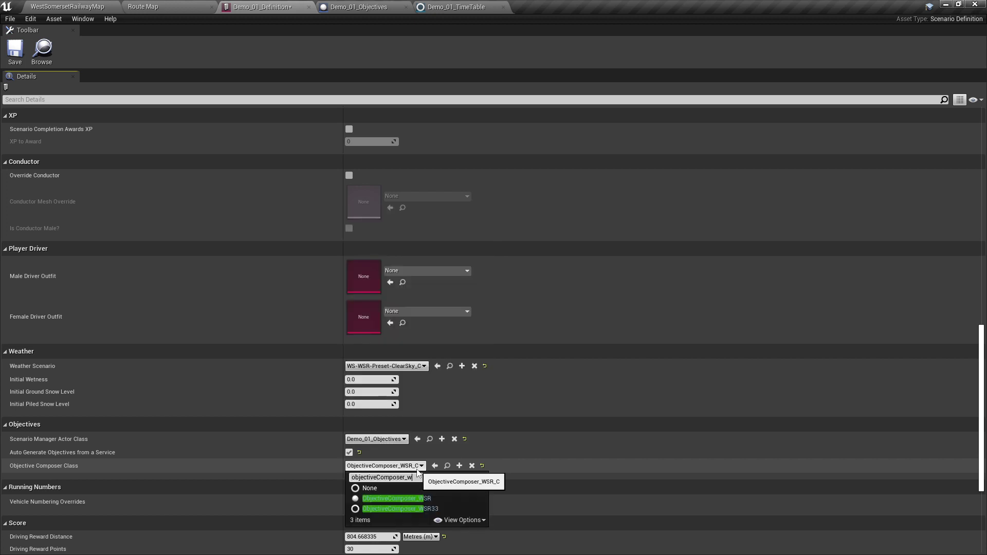
{"action": "left_click", "coordinate": [433, 498]}
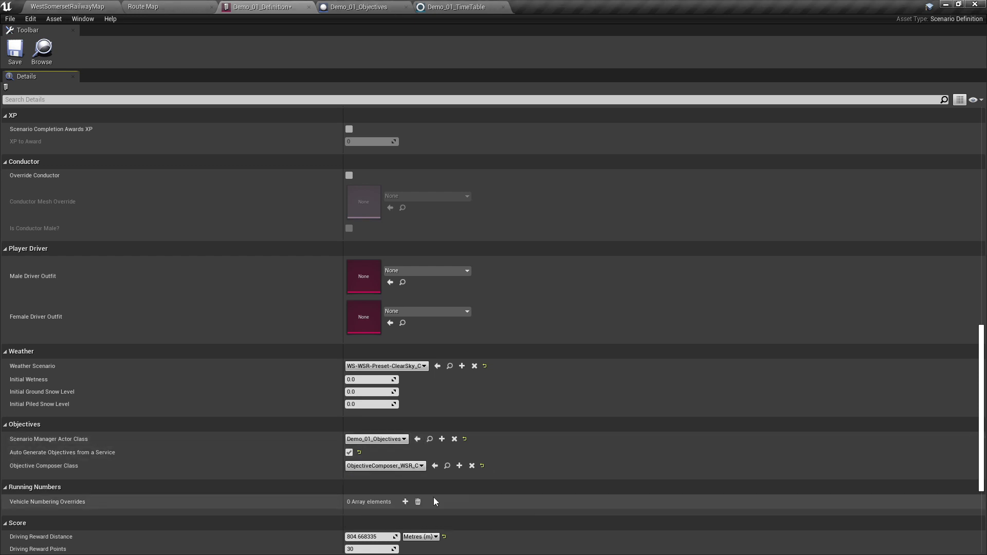